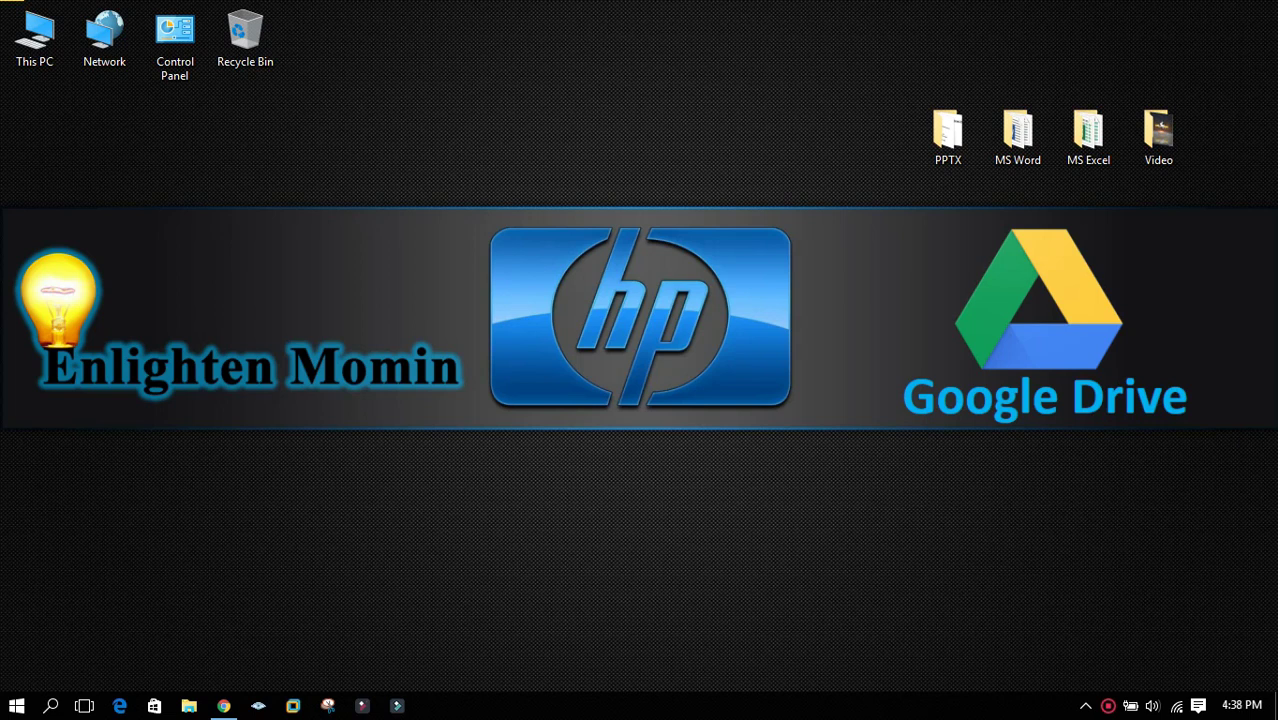
# Drag a selection box around the PPTX, MS Word, MS Excel and Video desktop folders
pyautogui.moveTo(894, 78); pyautogui.dragTo(1217, 198)
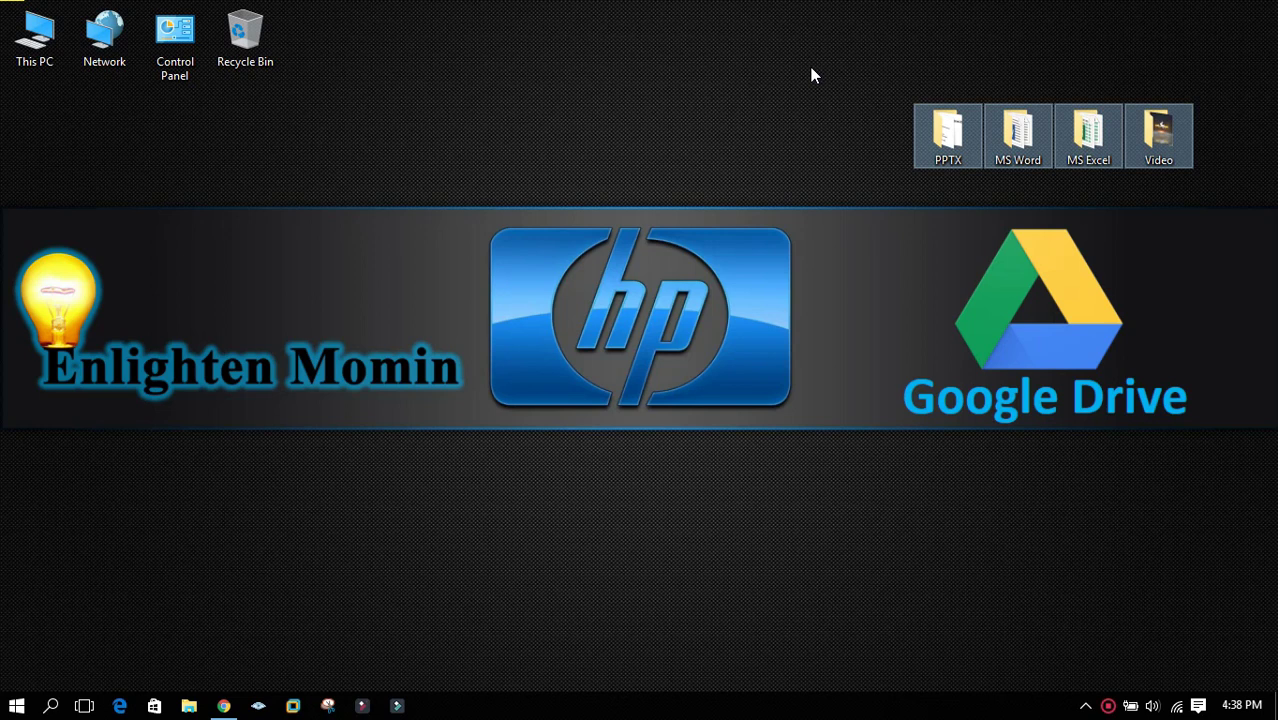
# Return to Chrome and launch Google Drive from the Google apps grid
pyautogui.click(223, 705)
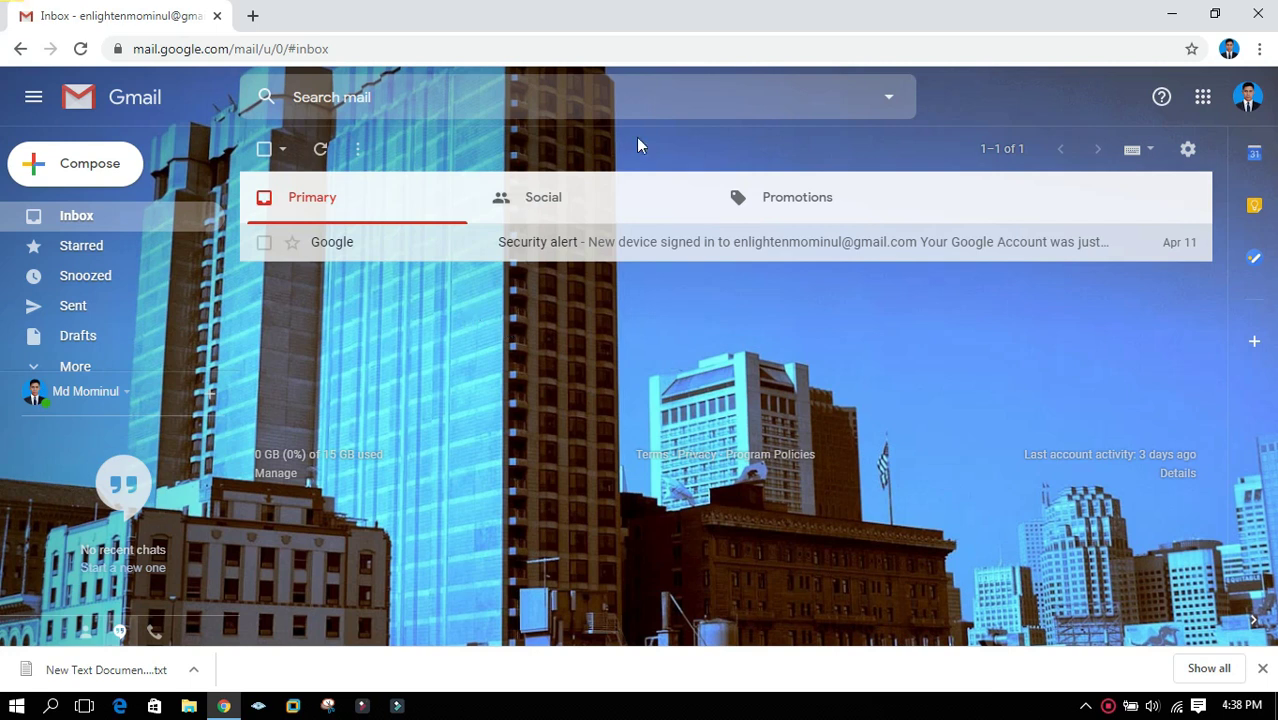
pyautogui.click(1202, 98)
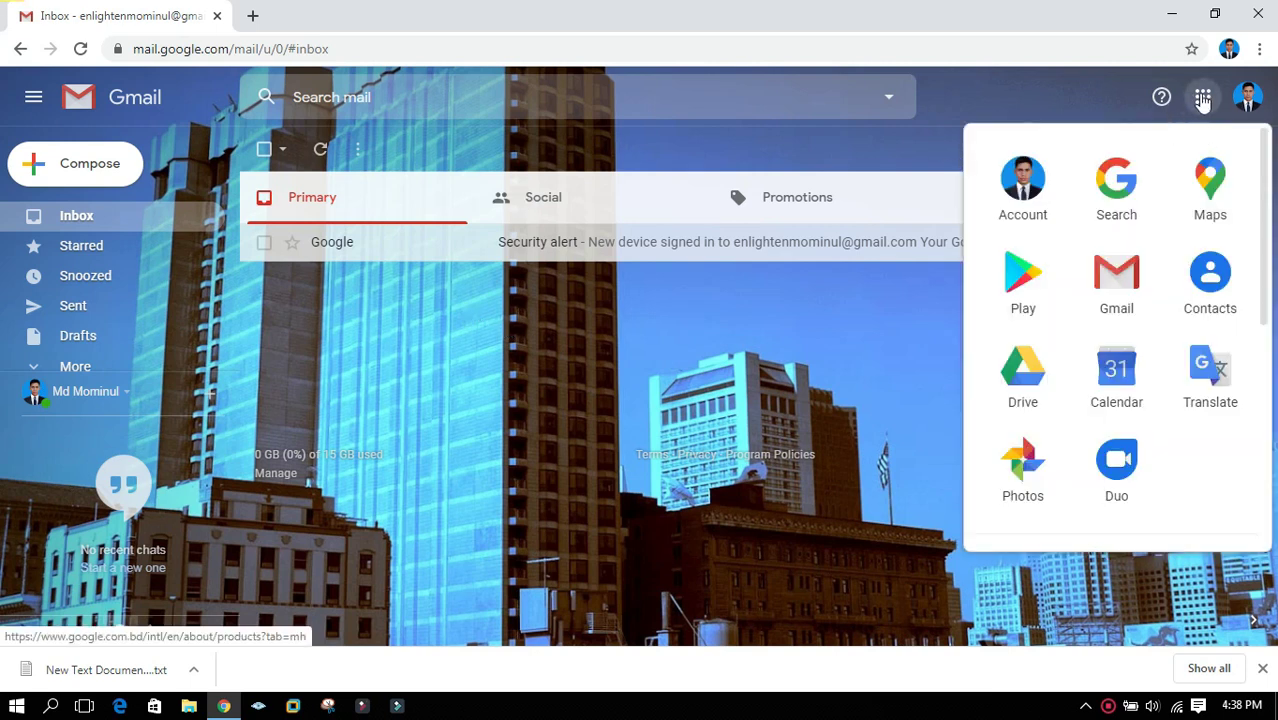
pyautogui.click(1031, 376)
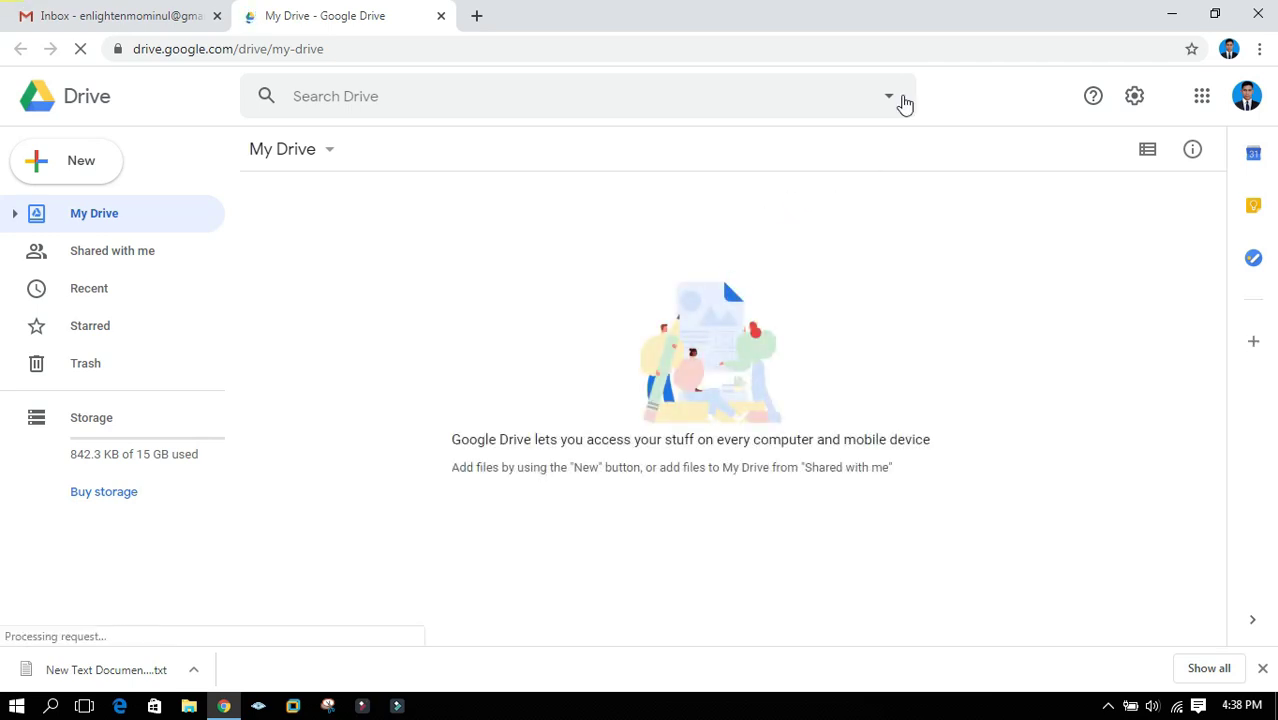
# Minimize Chrome and drag-select the four desktop folders, clearing the selection in between
pyautogui.click(1170, 12)
pyautogui.moveTo(853, 63)
pyautogui.mouseDown()
pyautogui.moveTo(1065, 176)
pyautogui.moveTo(1216, 197)
pyautogui.mouseUp()
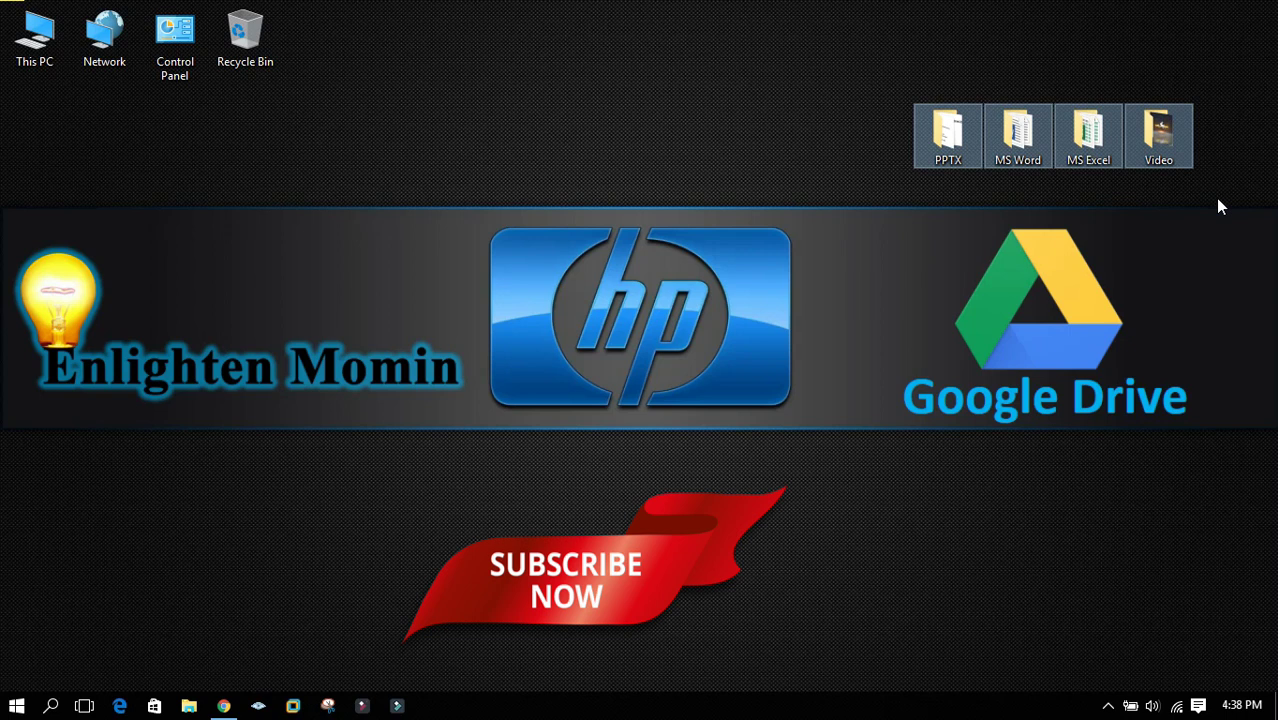
pyautogui.moveTo(853, 54)
pyautogui.mouseDown()
pyautogui.moveTo(1176, 210)
pyautogui.moveTo(1244, 199)
pyautogui.mouseUp()
pyautogui.click(1022, 186)
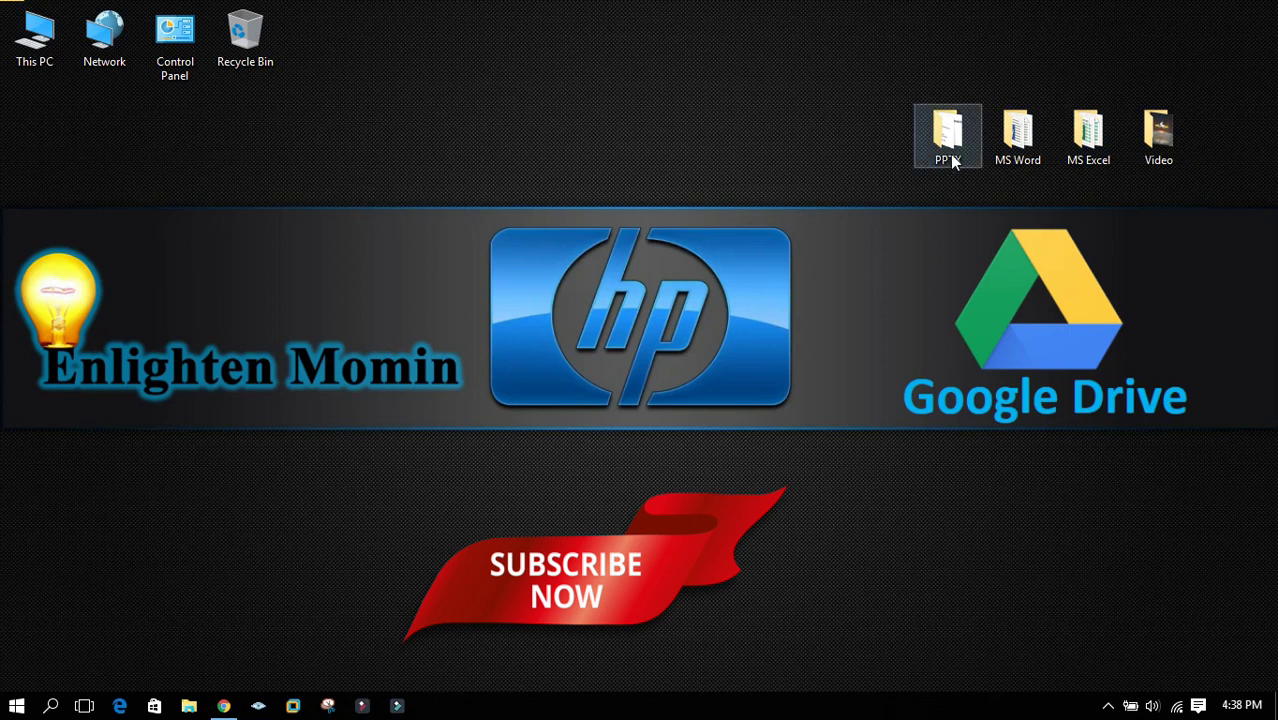
pyautogui.moveTo(1168, 155)
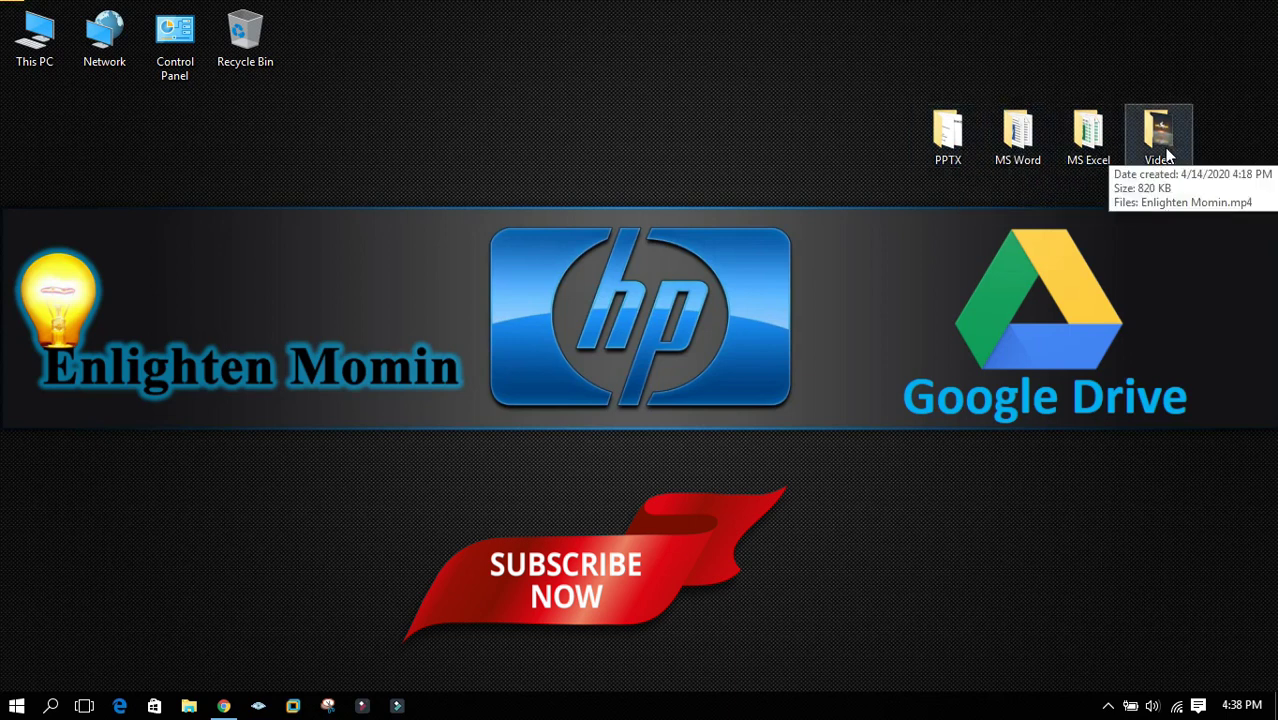
pyautogui.moveTo(885, 65)
pyautogui.mouseDown()
pyautogui.moveTo(1072, 187)
pyautogui.moveTo(1215, 194)
pyautogui.mouseUp()
# Deselect the desktop folders, return to Drive, and open the My Drive create/upload menu
pyautogui.click(1035, 183)
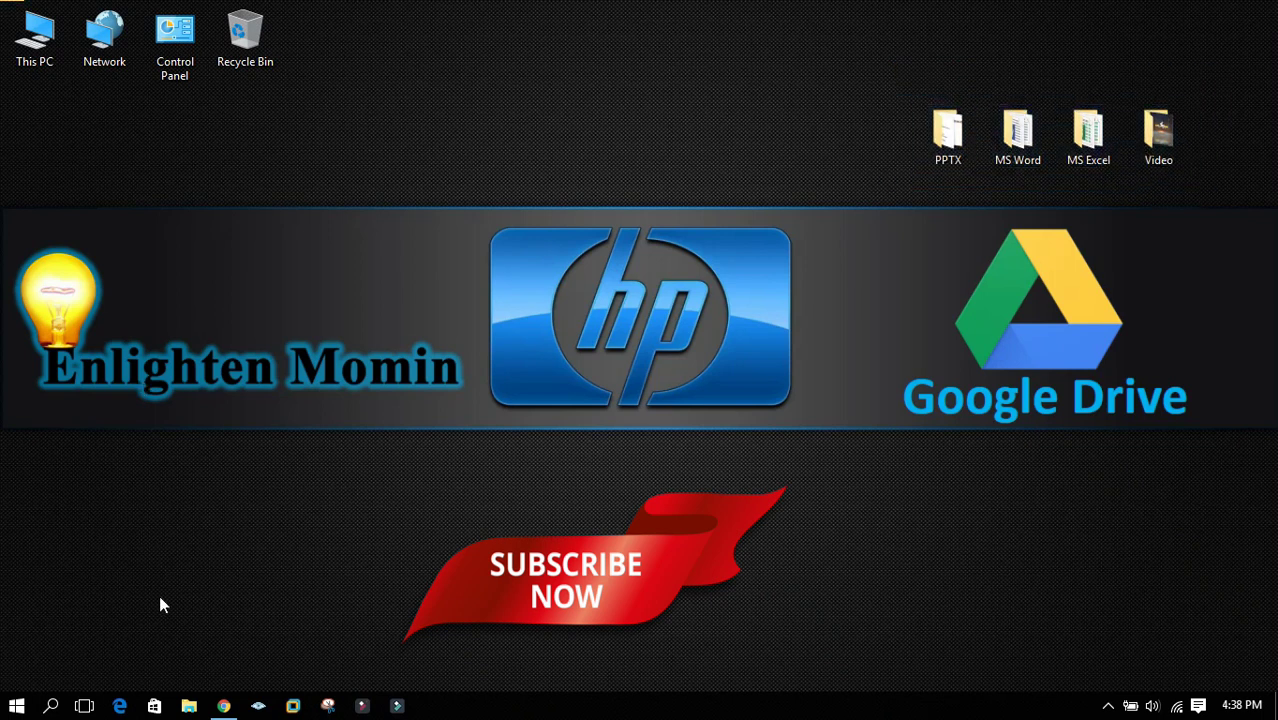
pyautogui.click(223, 705)
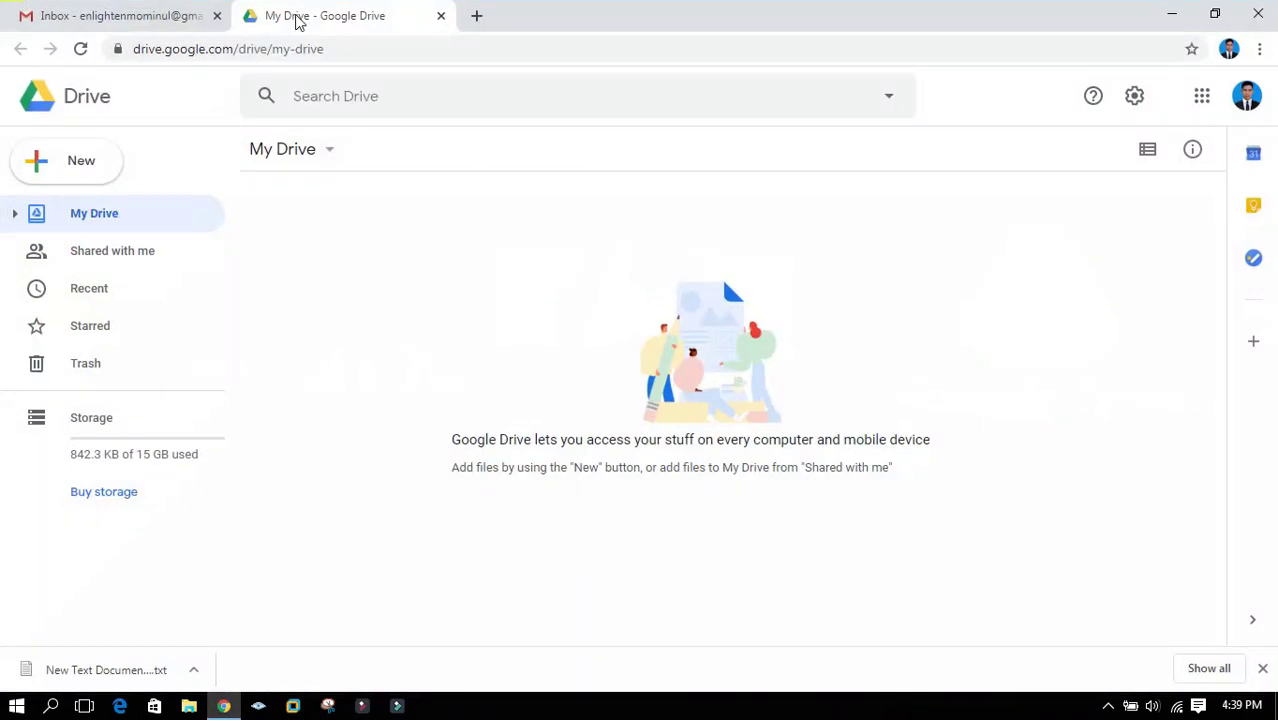
pyautogui.click(1203, 97)
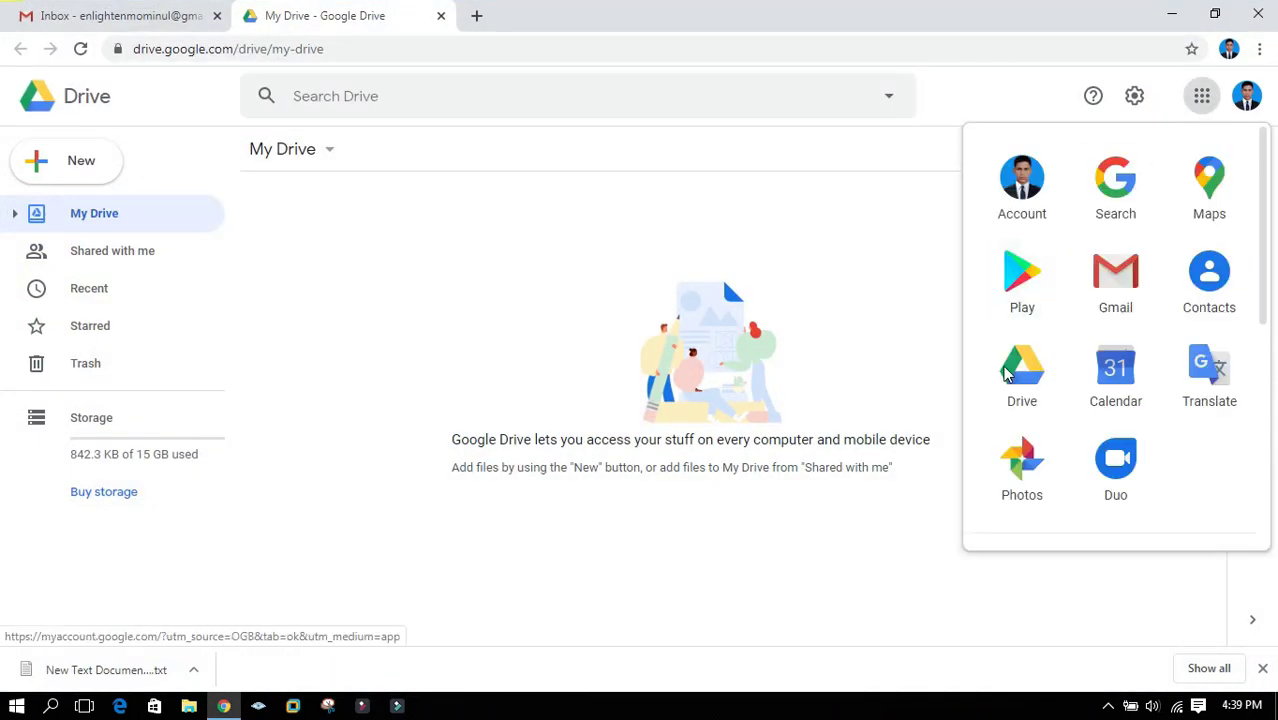
pyautogui.click(646, 254)
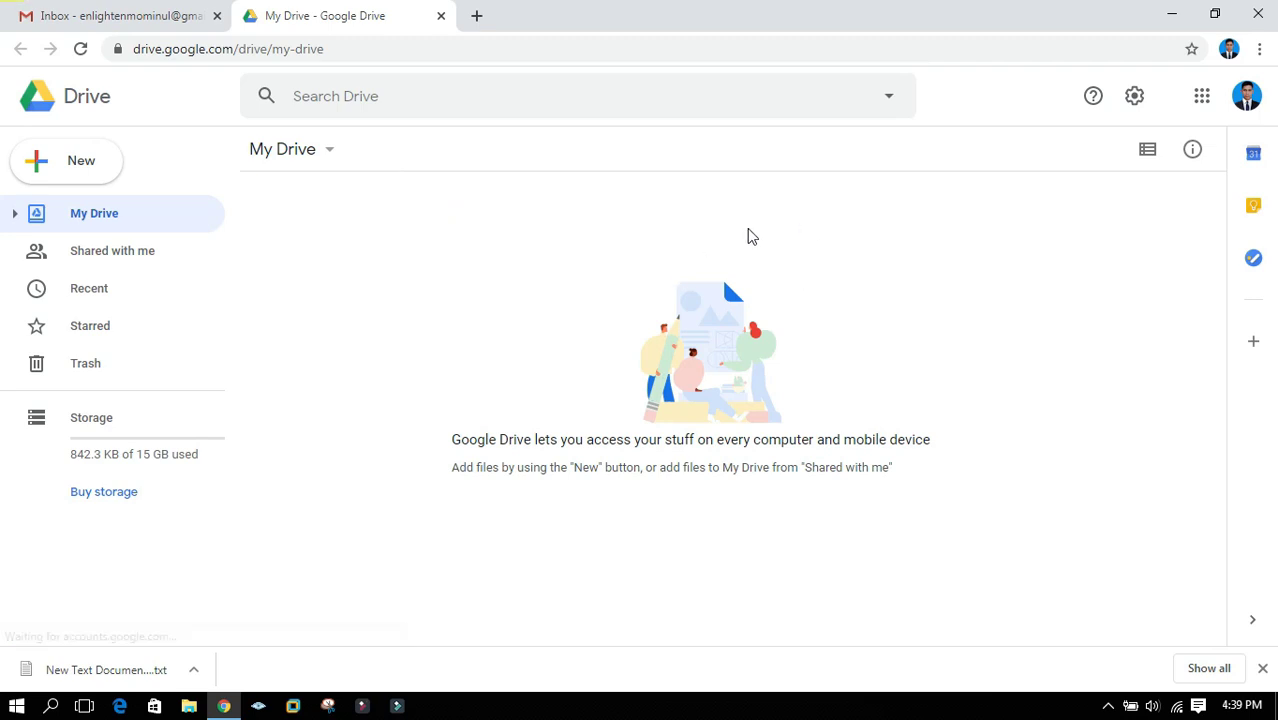
pyautogui.click(338, 153)
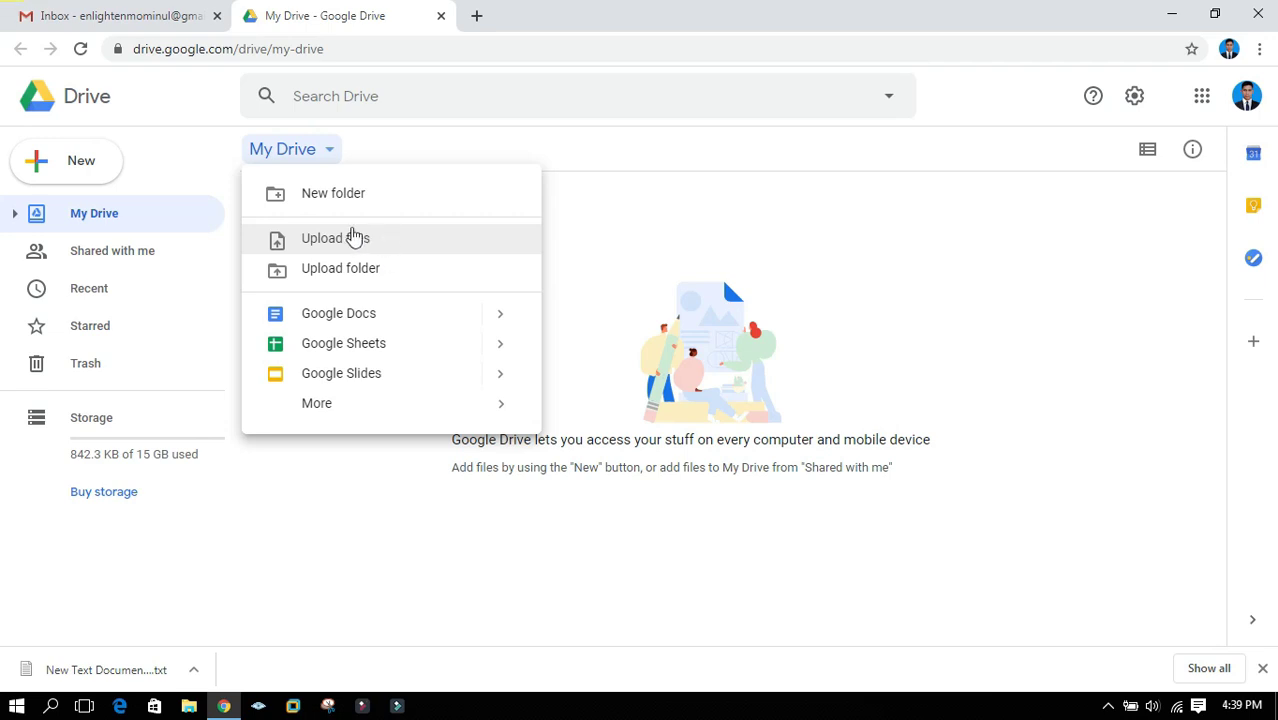
# Upload Enlighten Momin (1).docx from the desktop's MS Word folder via Upload files
pyautogui.click(355, 247)
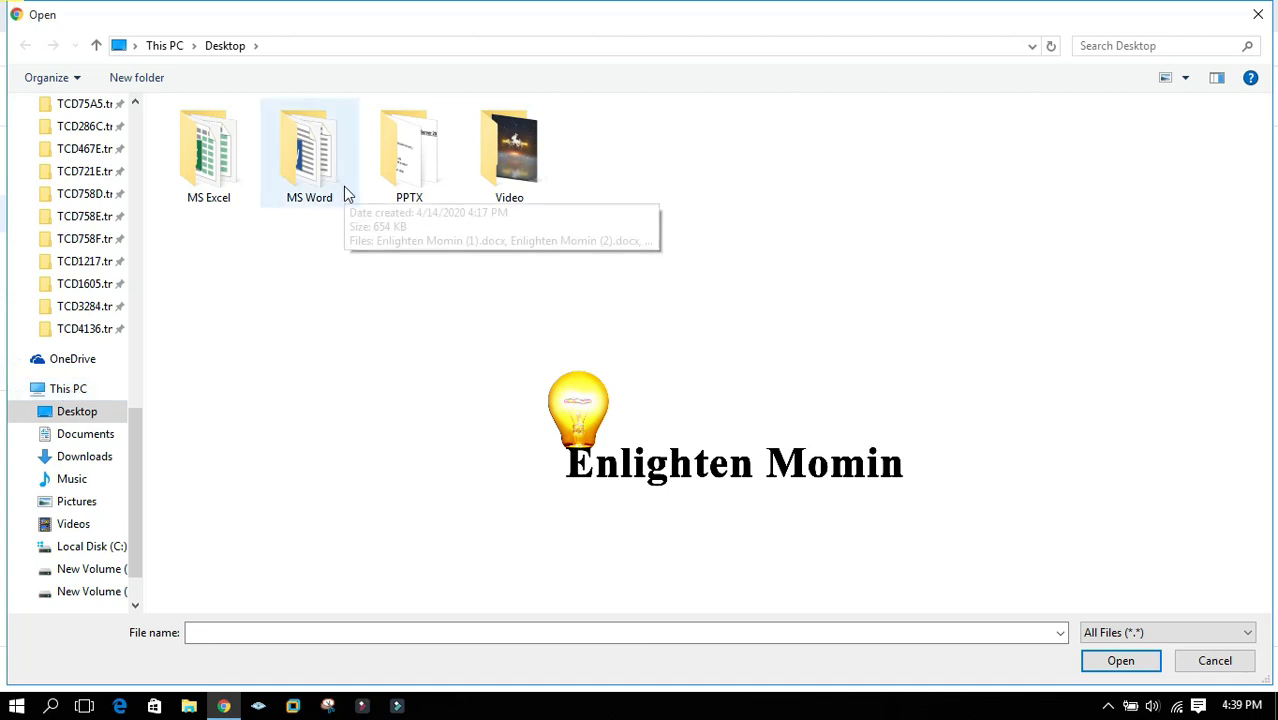
pyautogui.doubleClick(305, 152)
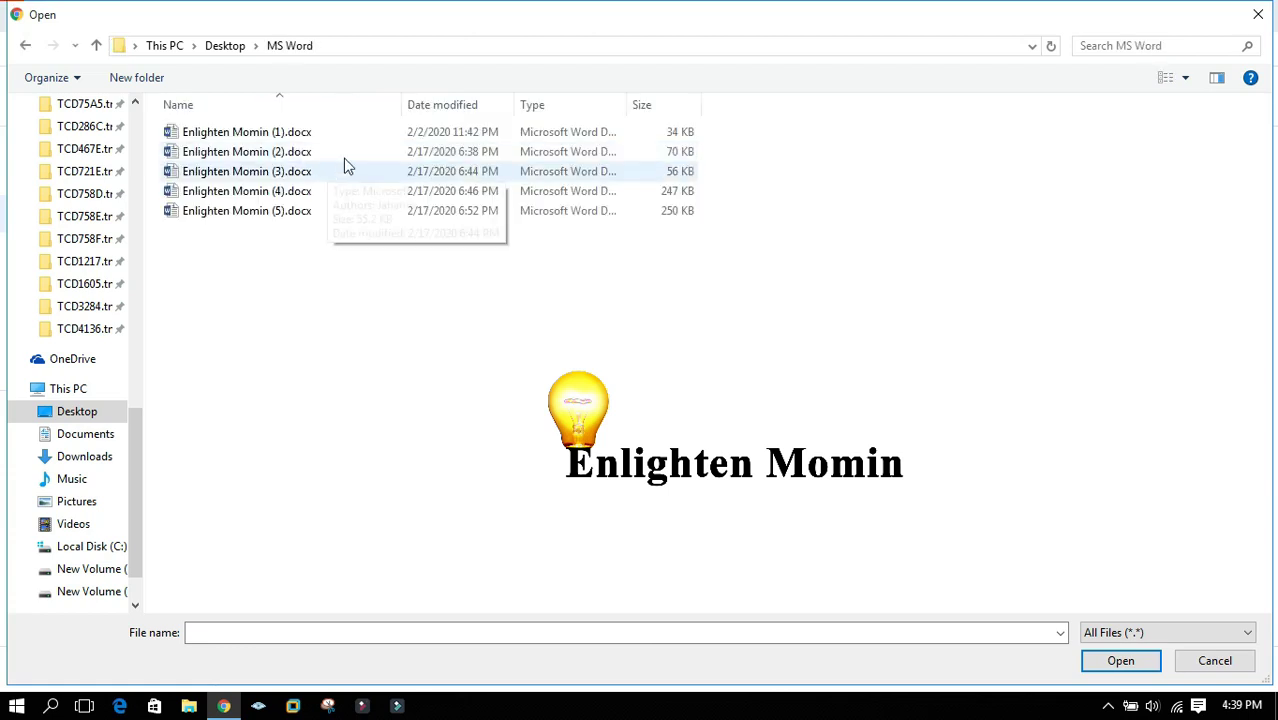
pyautogui.click(282, 139)
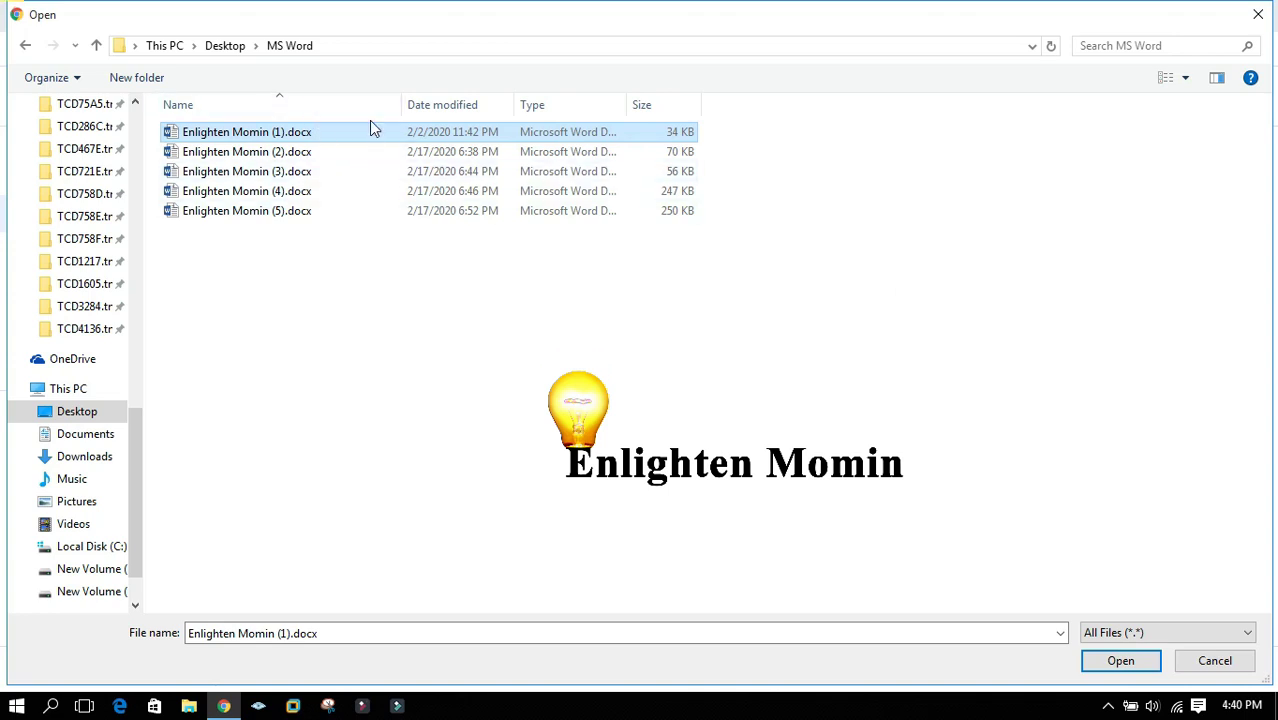
pyautogui.click(1120, 662)
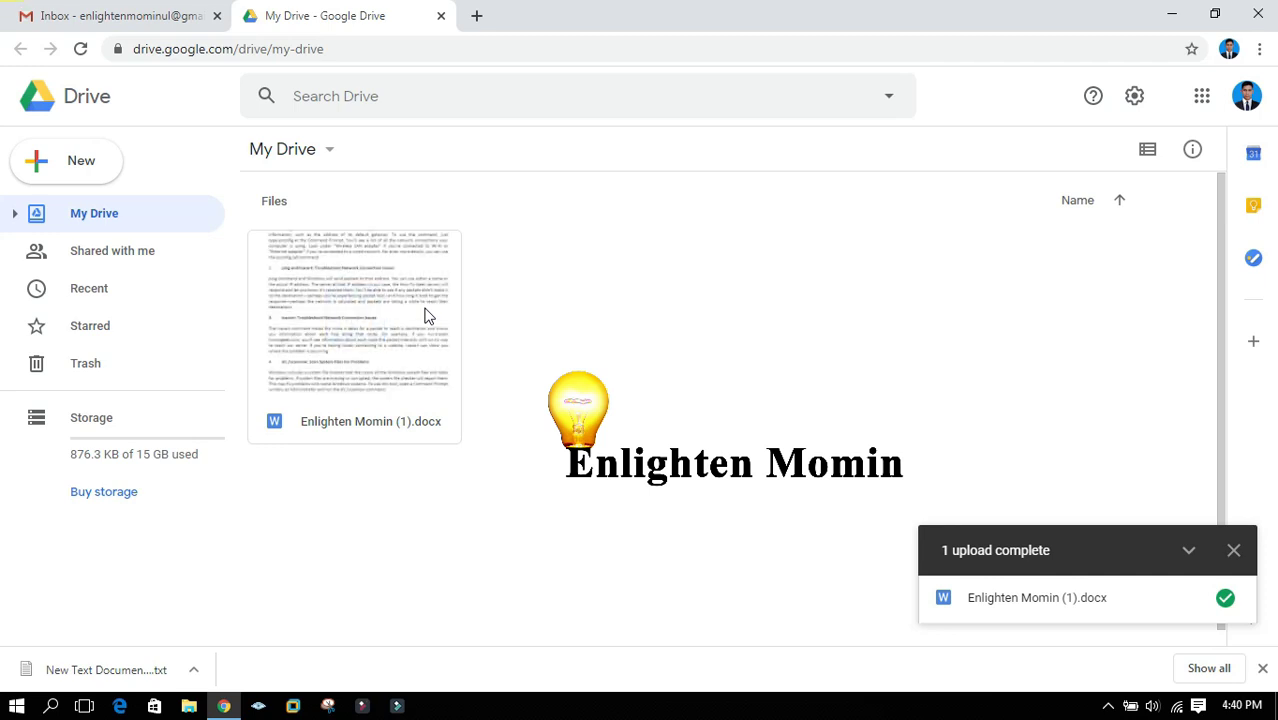
# Upload the Desktop MS Word folder with its 6 files, check its contents, then return to My Drive
pyautogui.click(330, 154)
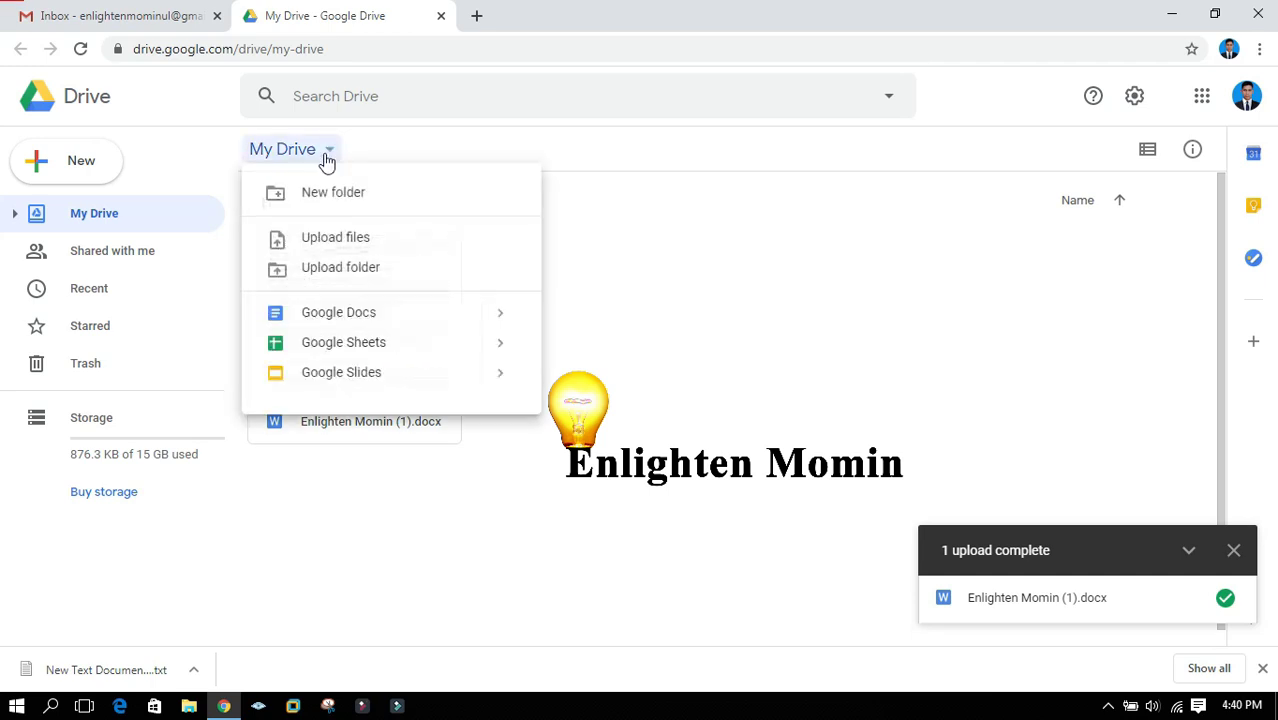
pyautogui.click(342, 276)
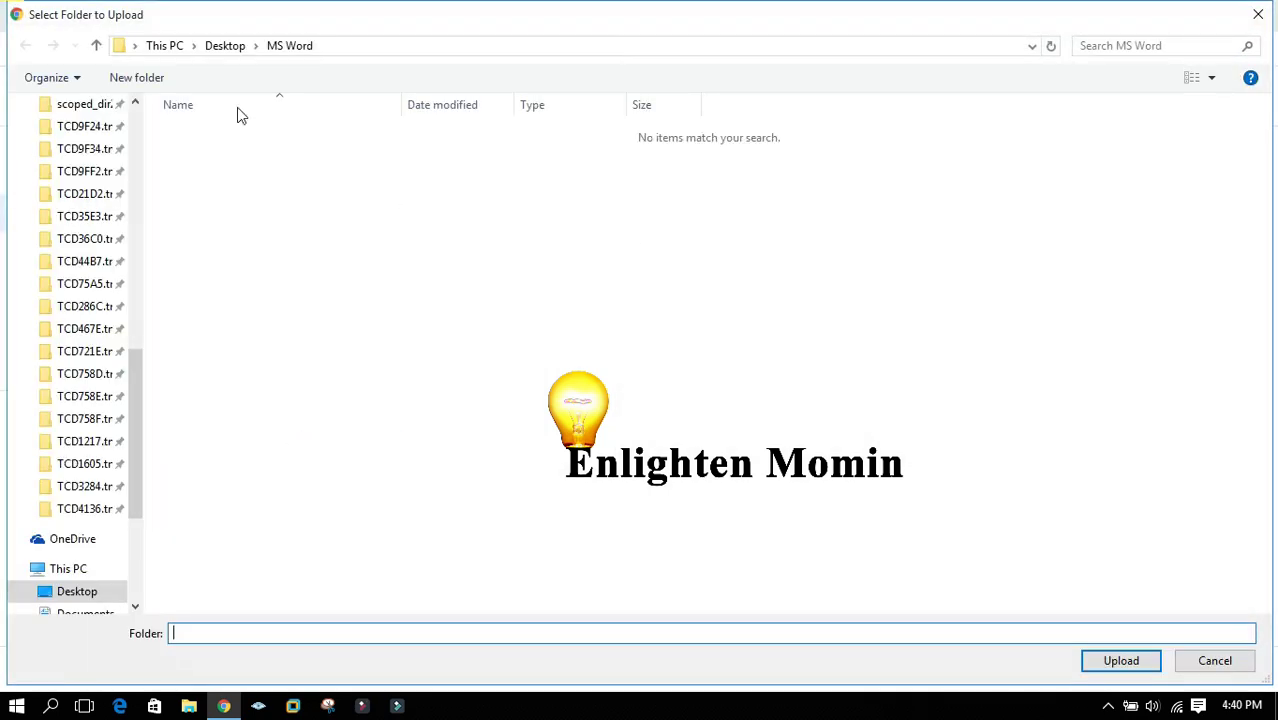
pyautogui.click(225, 46)
pyautogui.click(300, 150)
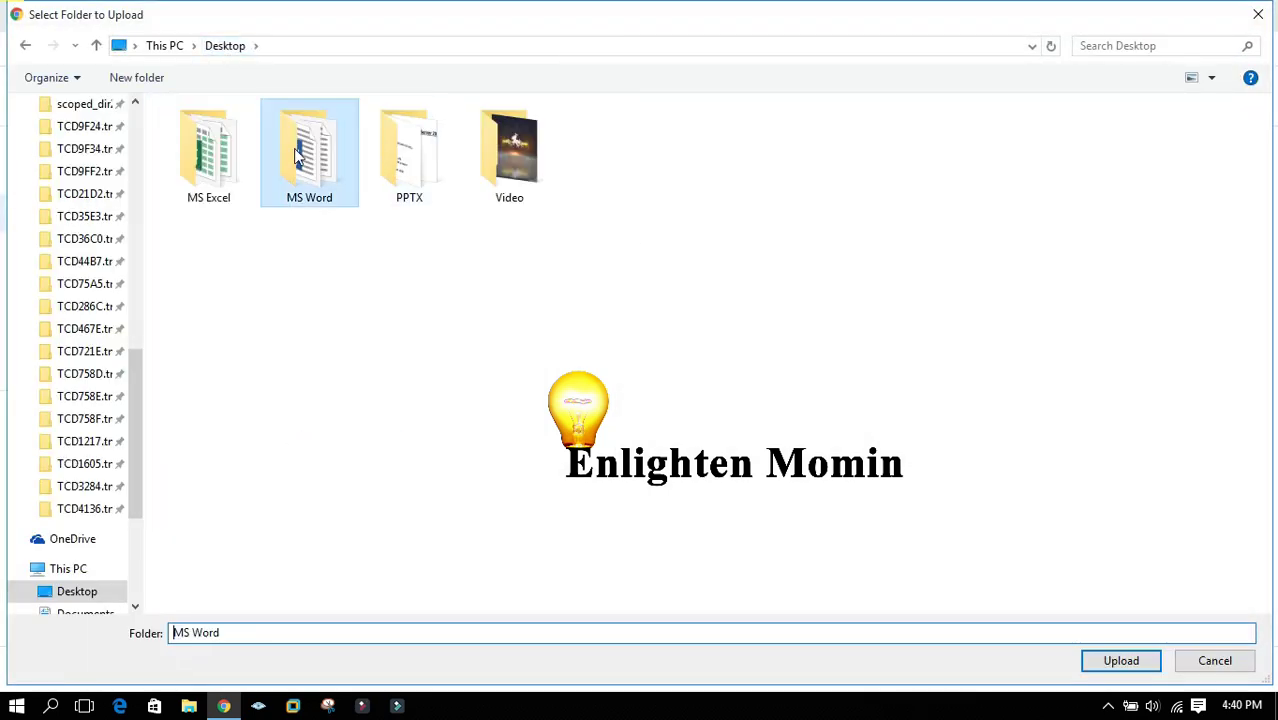
pyautogui.click(1099, 664)
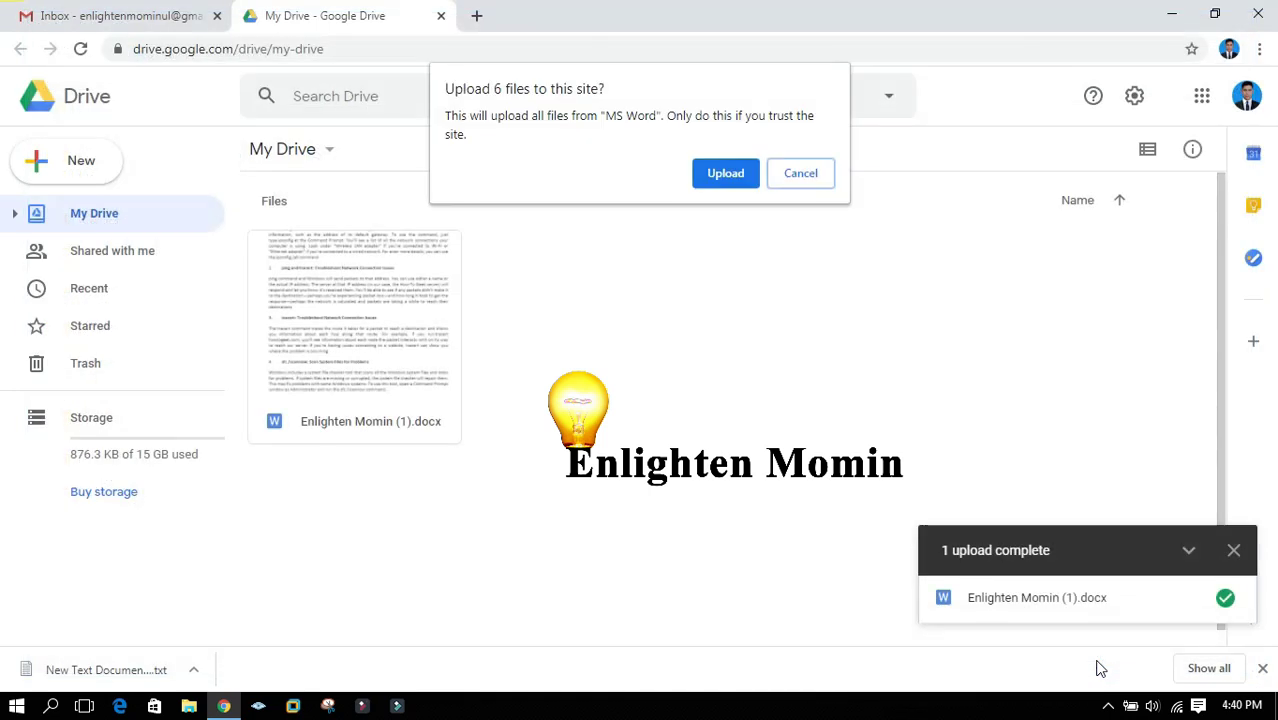
pyautogui.click(729, 183)
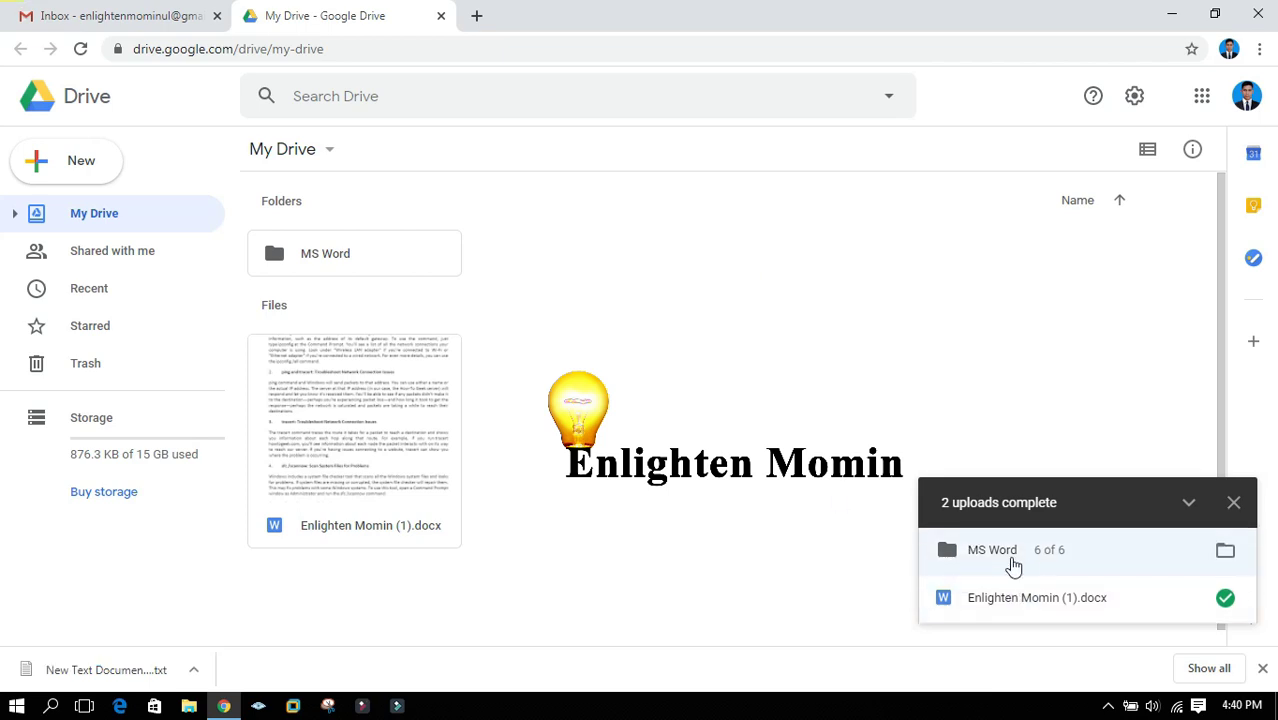
pyautogui.doubleClick(333, 254)
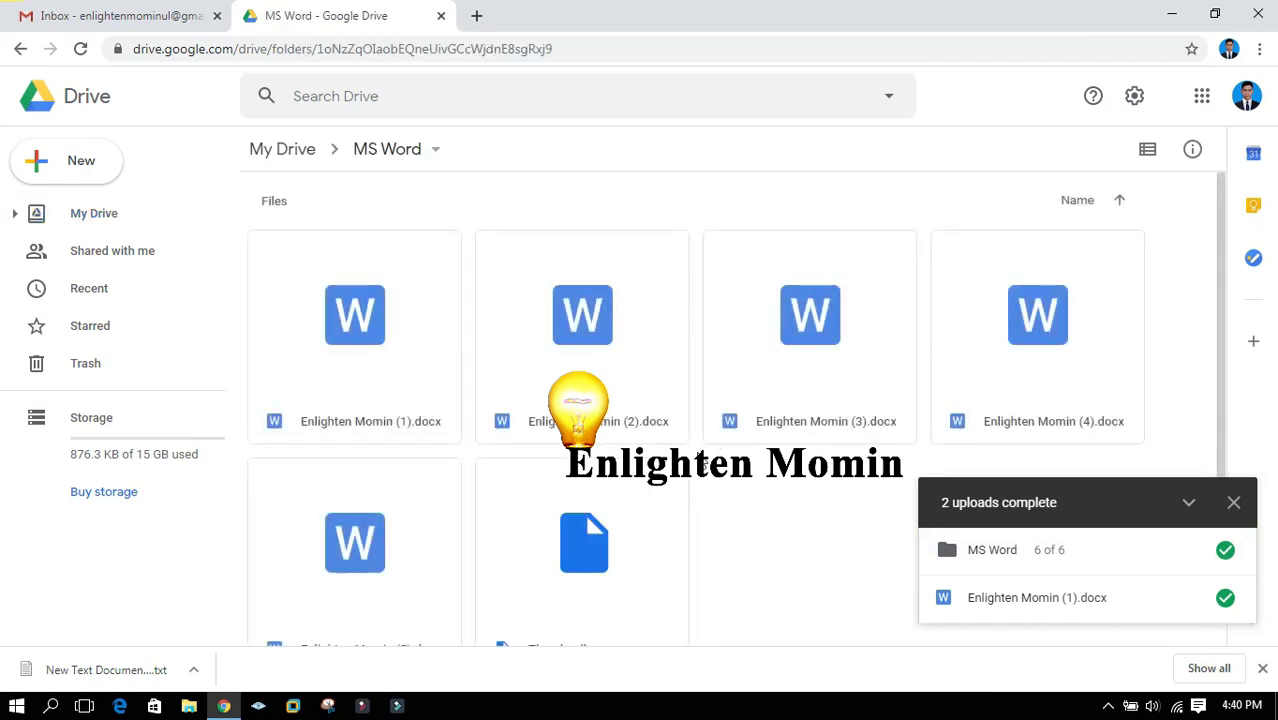
pyautogui.click(284, 150)
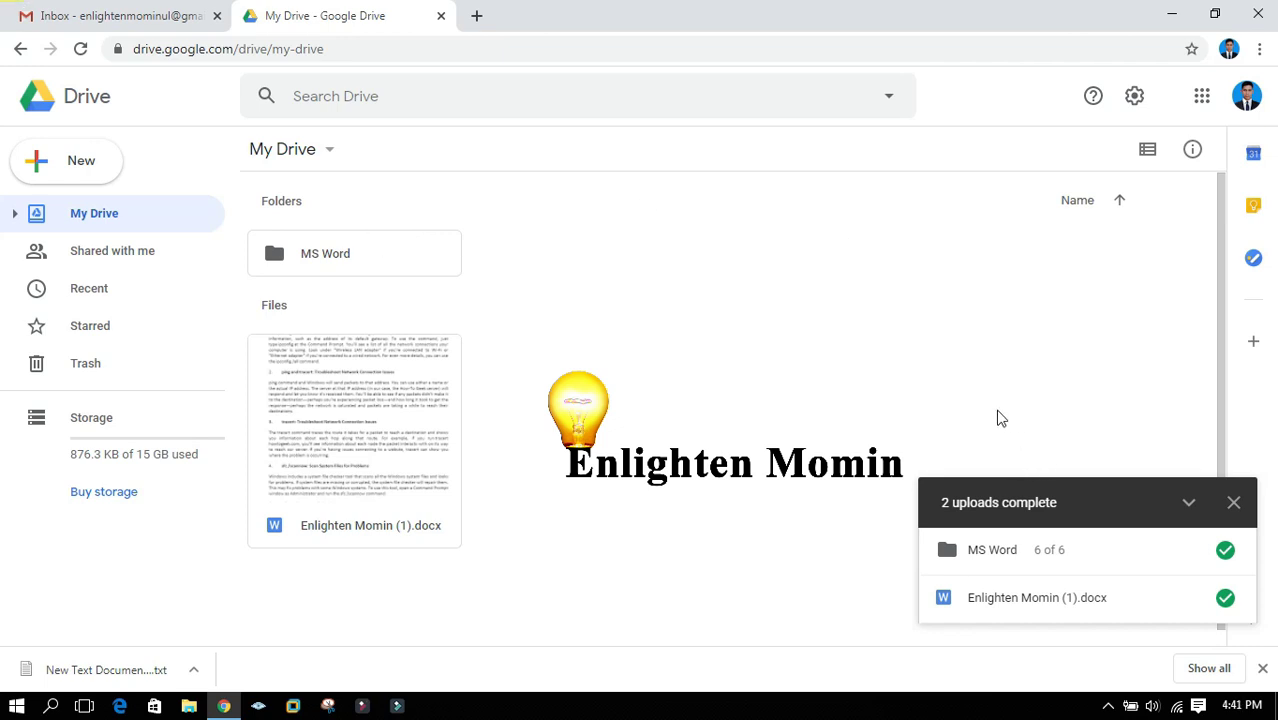
# Start an Upload folder and browse to the desktop folders in the picker
pyautogui.click(318, 154)
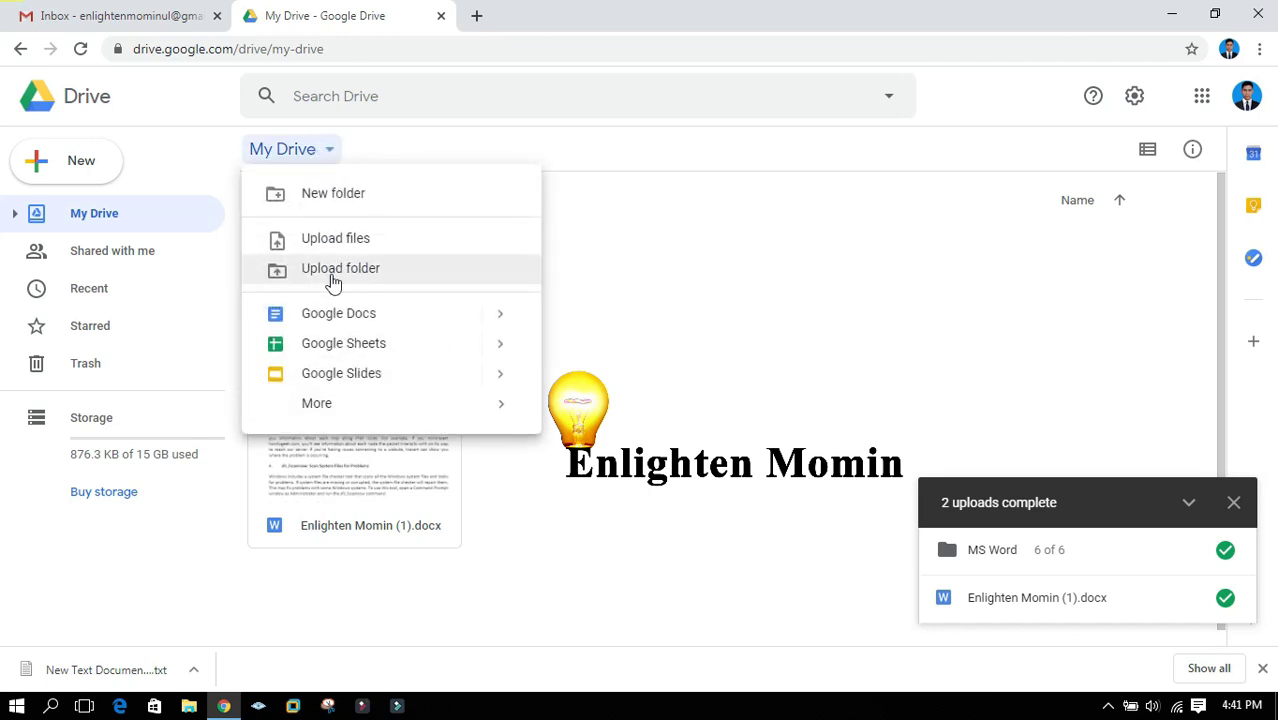
pyautogui.click(682, 305)
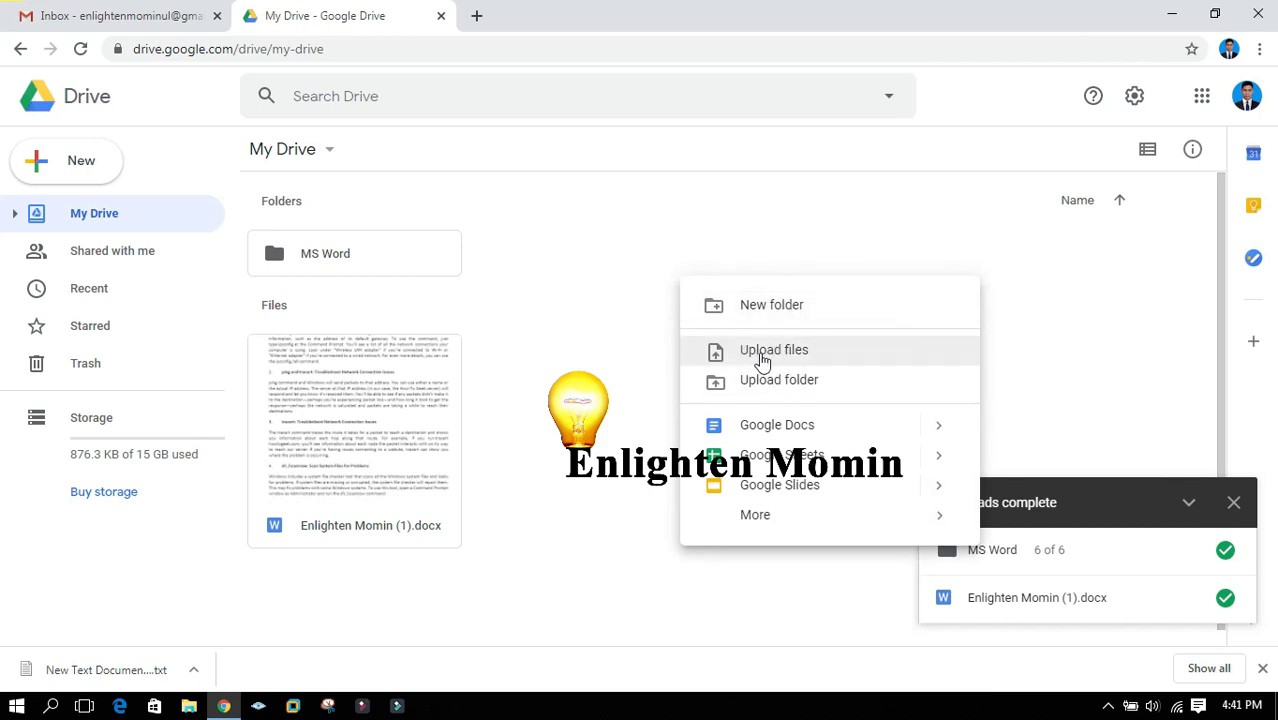
pyautogui.click(793, 385)
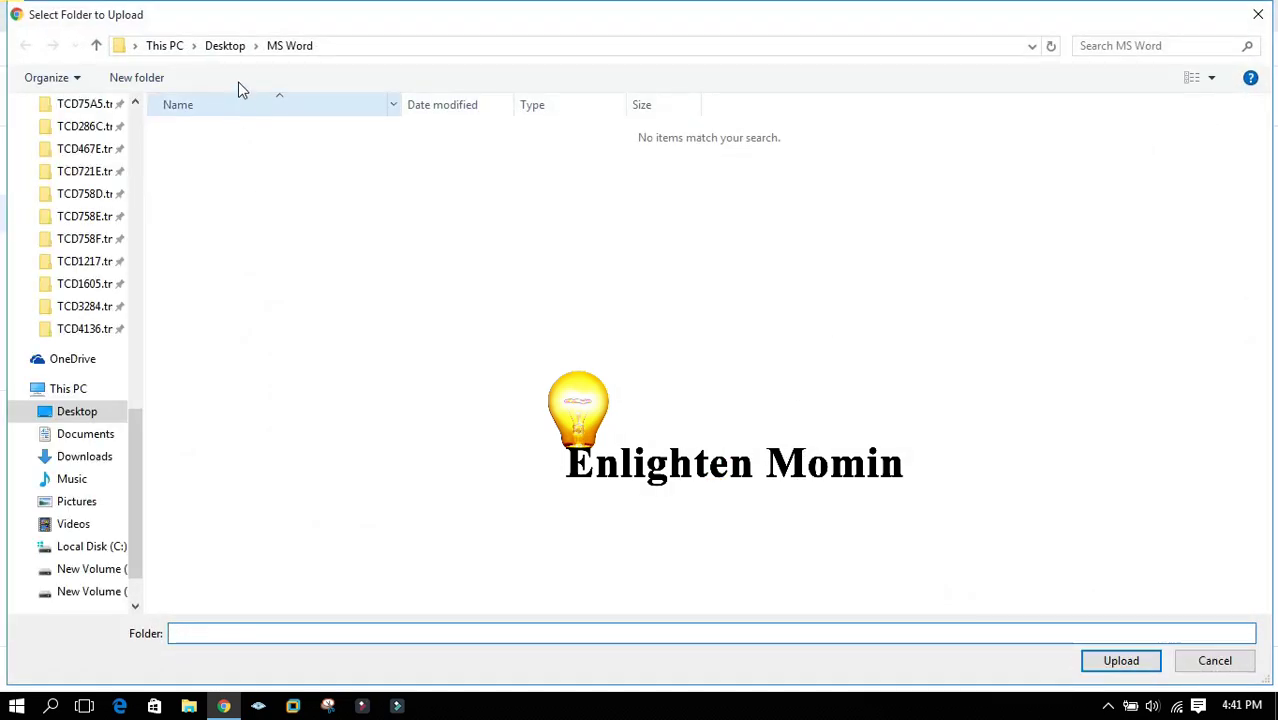
pyautogui.click(225, 45)
pyautogui.click(217, 188)
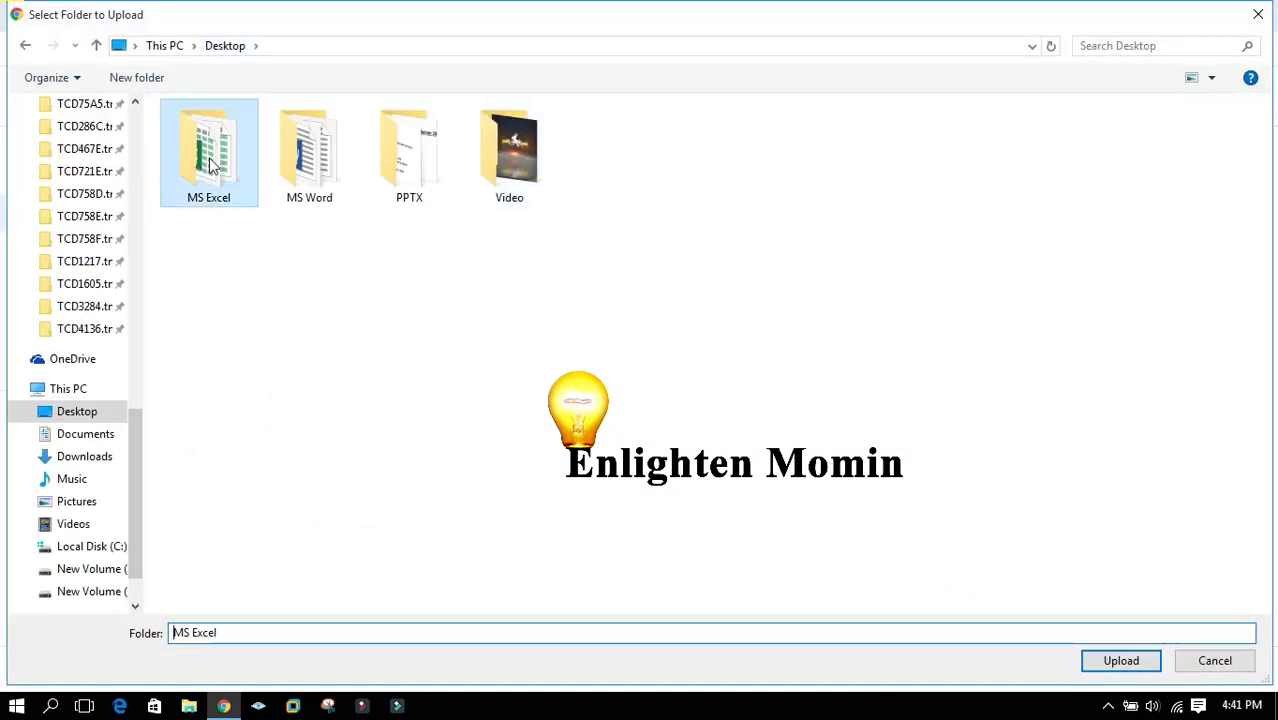
pyautogui.click(418, 177)
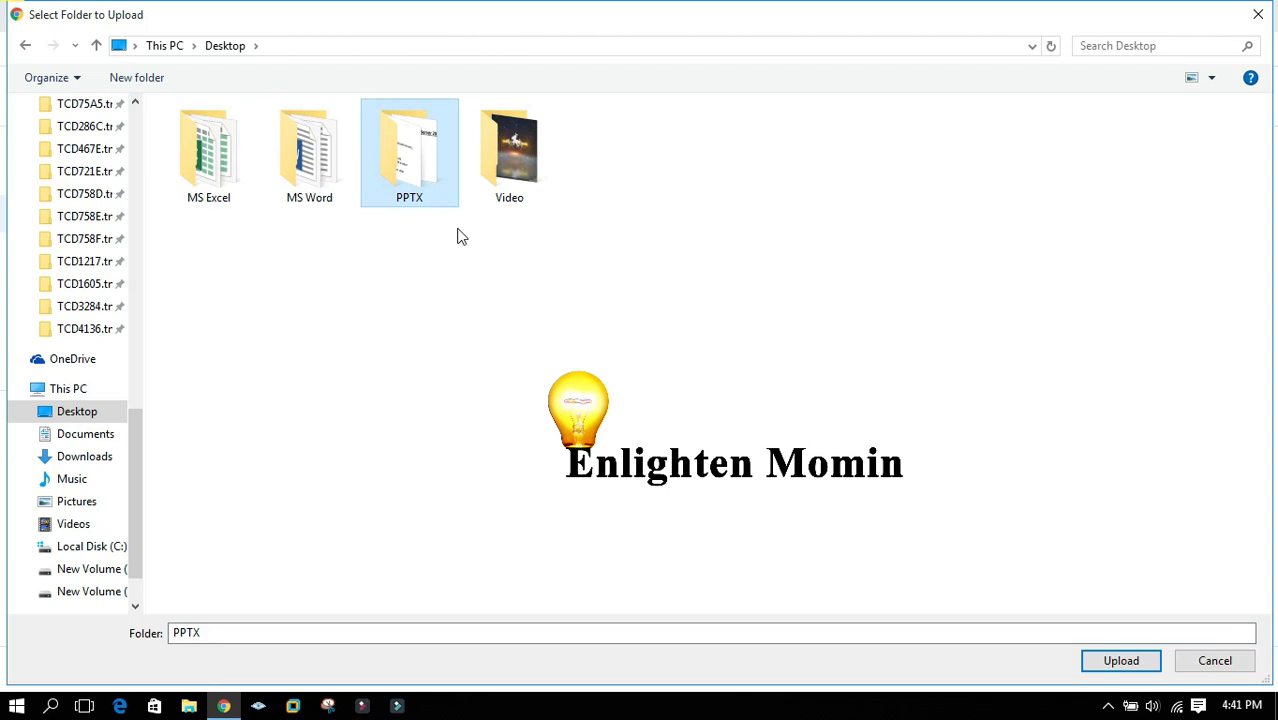
pyautogui.click(453, 283)
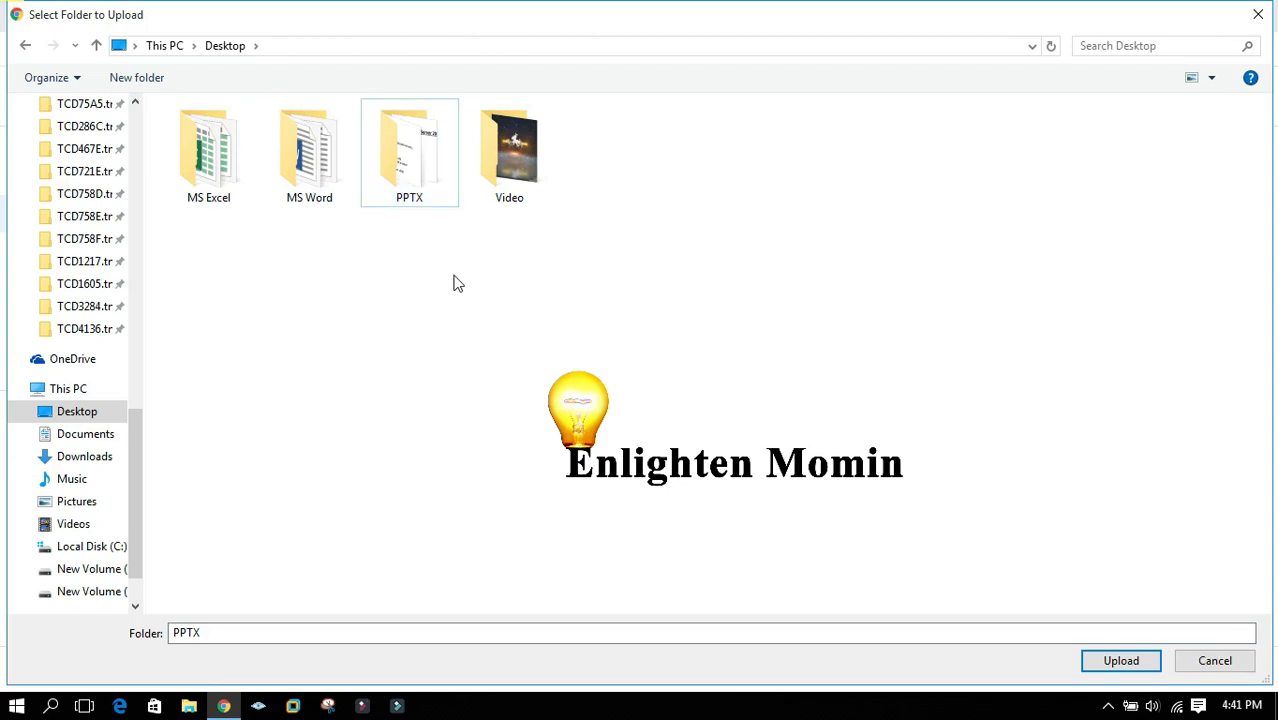
# Select the PPTX folder, peek inside it, and submit it for upload
pyautogui.click(214, 174)
pyautogui.click(416, 166)
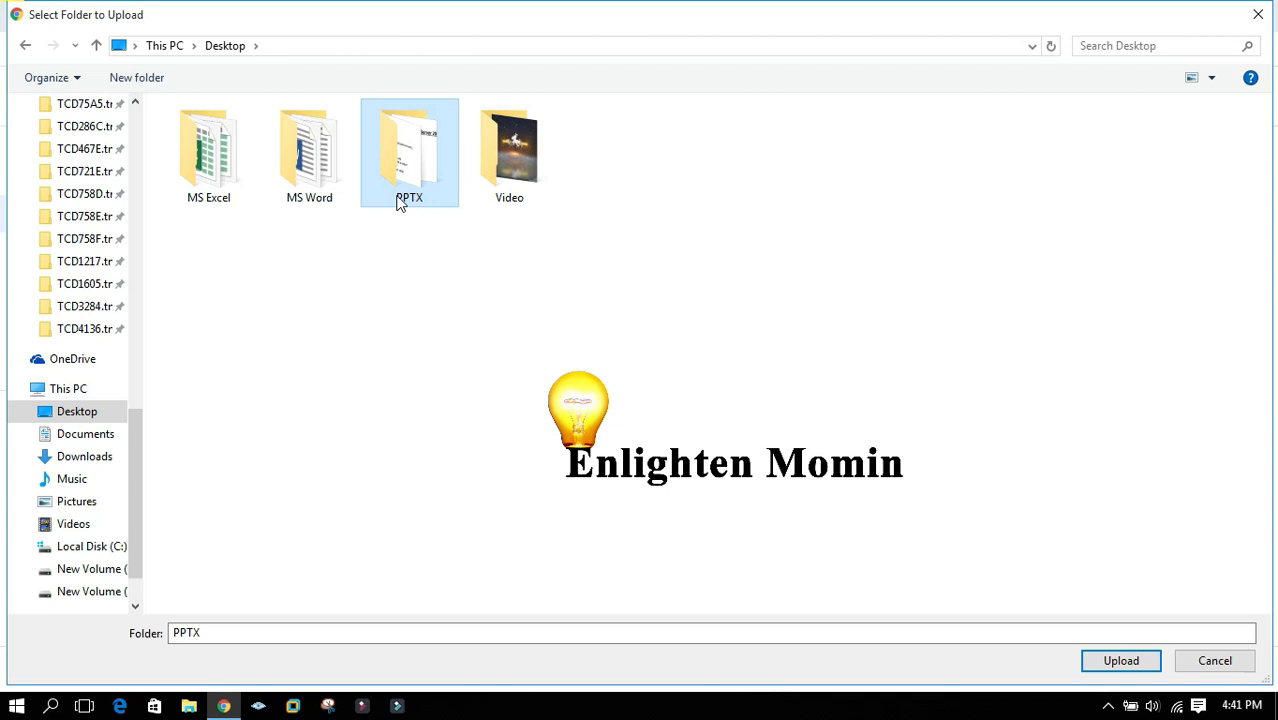
pyautogui.doubleClick(403, 165)
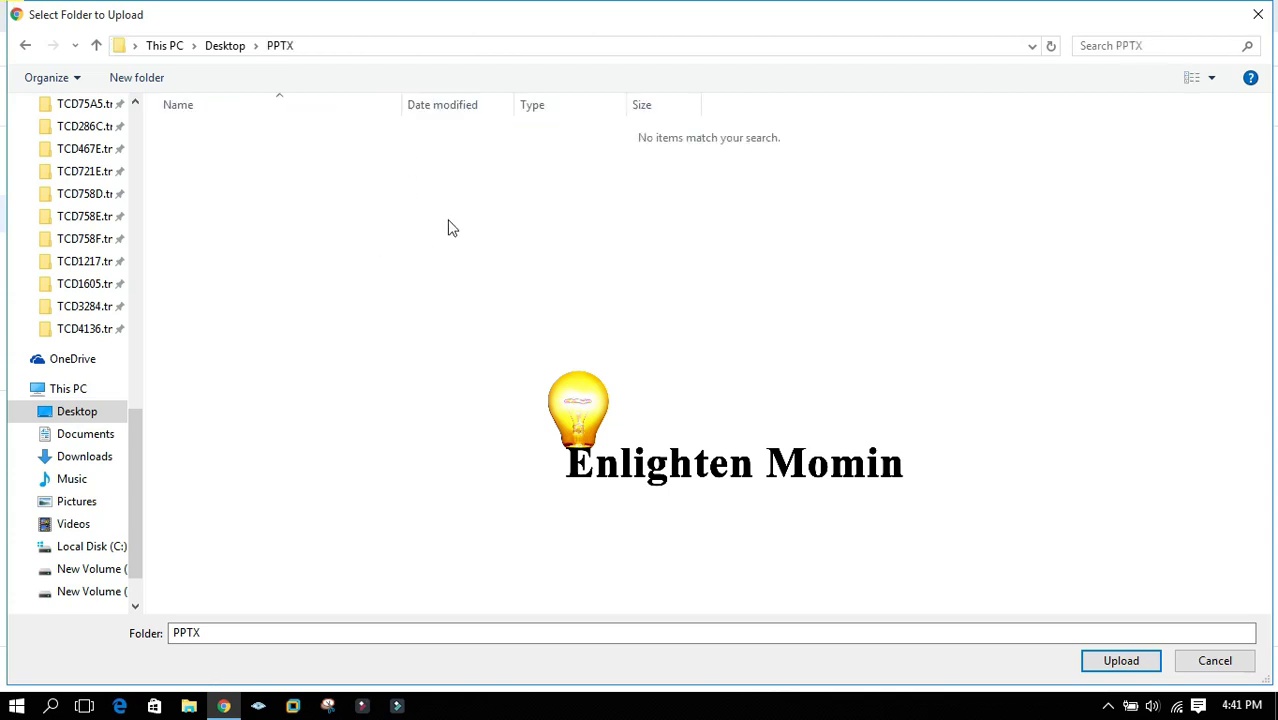
pyautogui.click(218, 47)
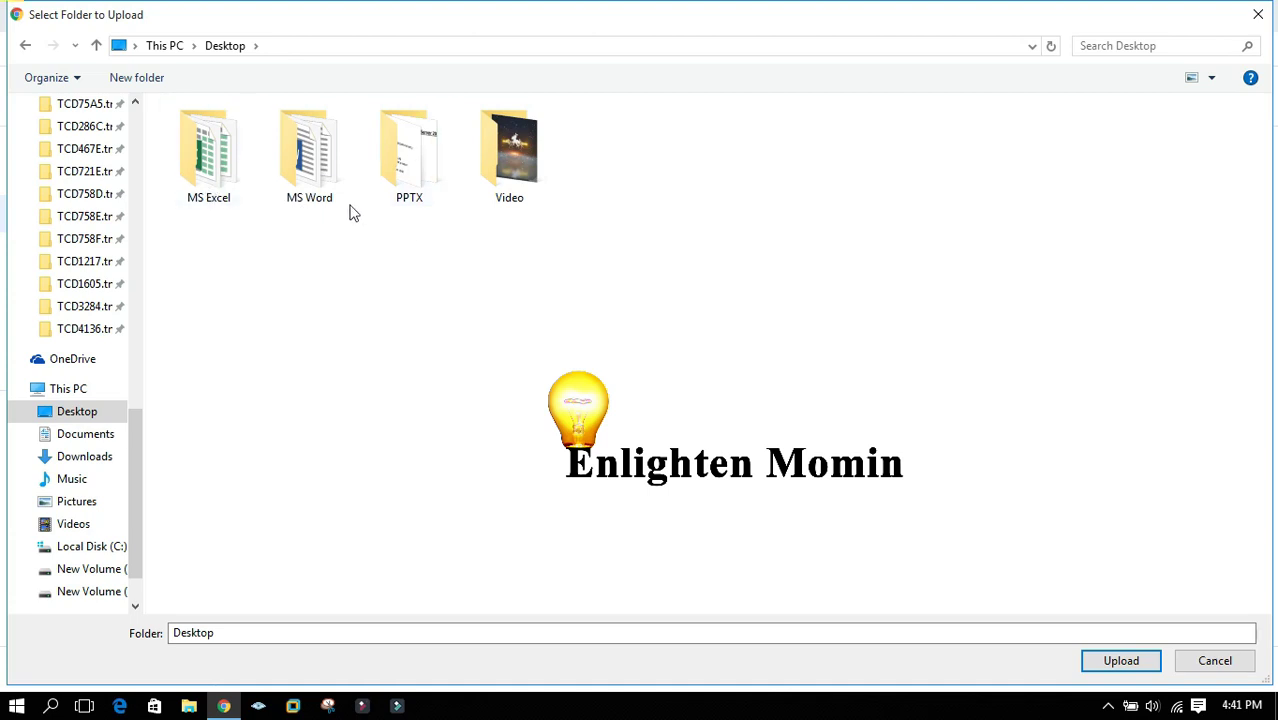
pyautogui.click(407, 163)
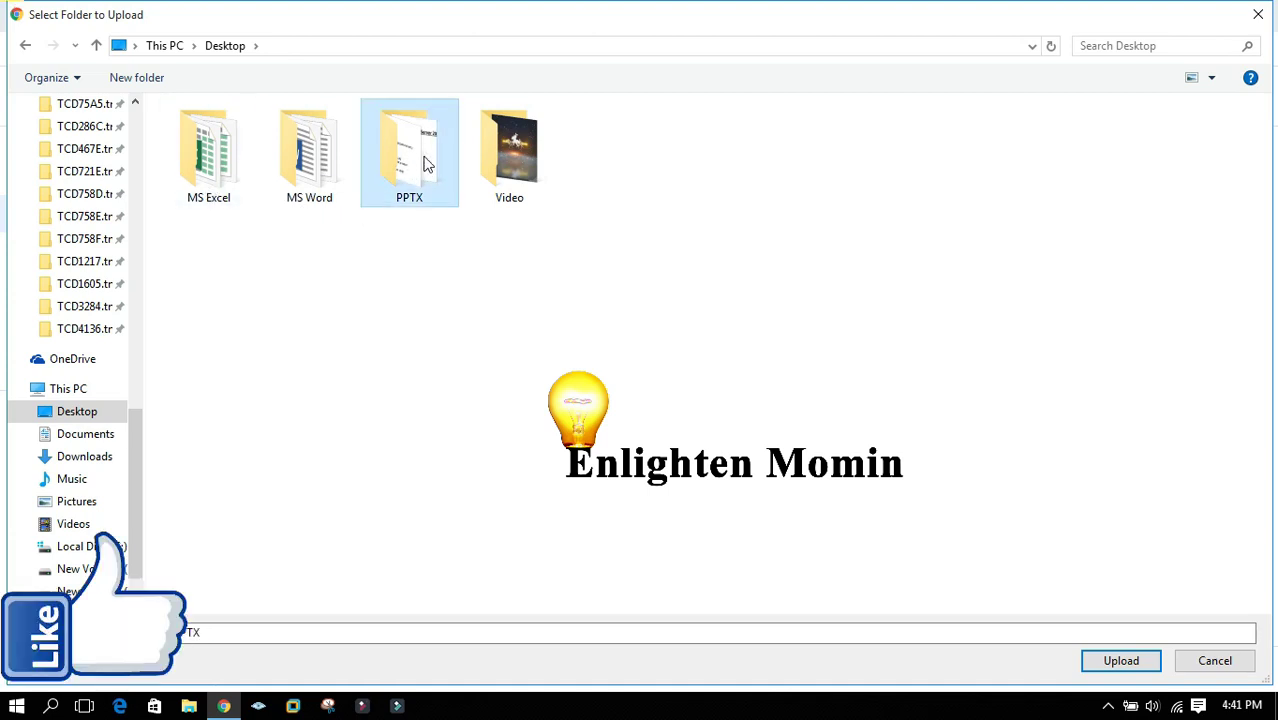
pyautogui.click(1113, 668)
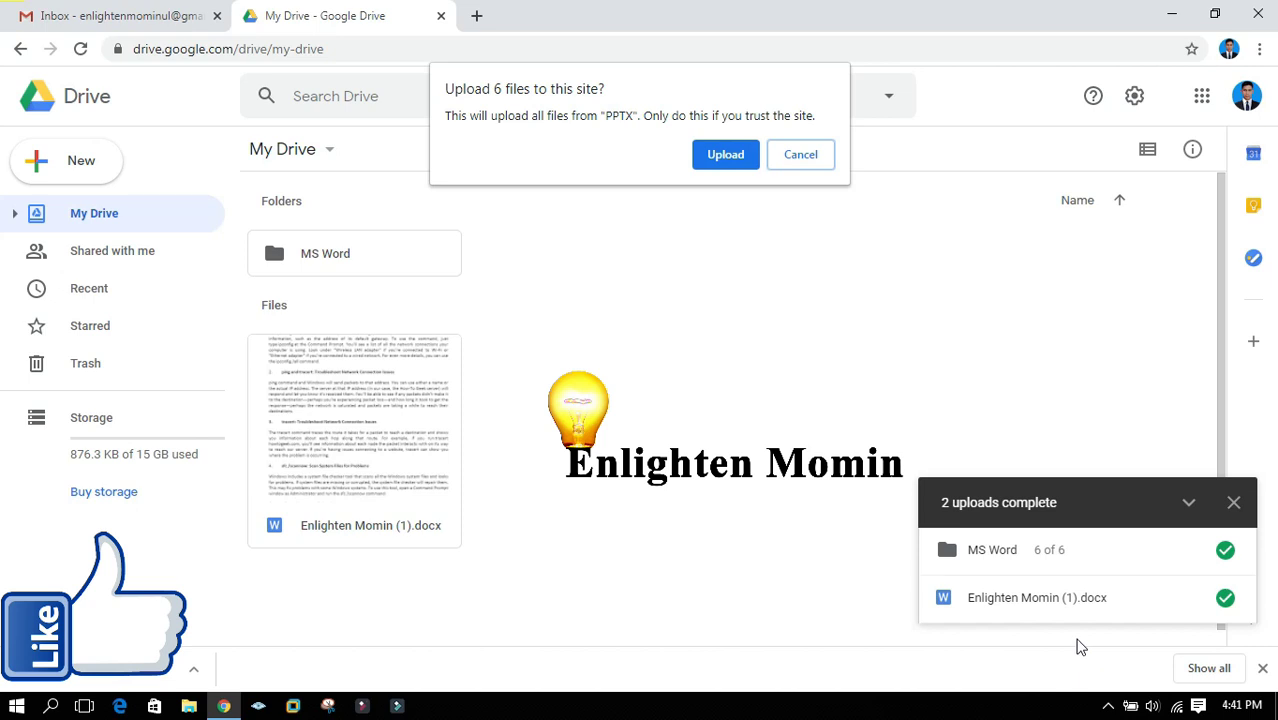
# Confirm the 6-file PPTX upload, check the uploaded folder, and return to My Drive
pyautogui.press('Return')
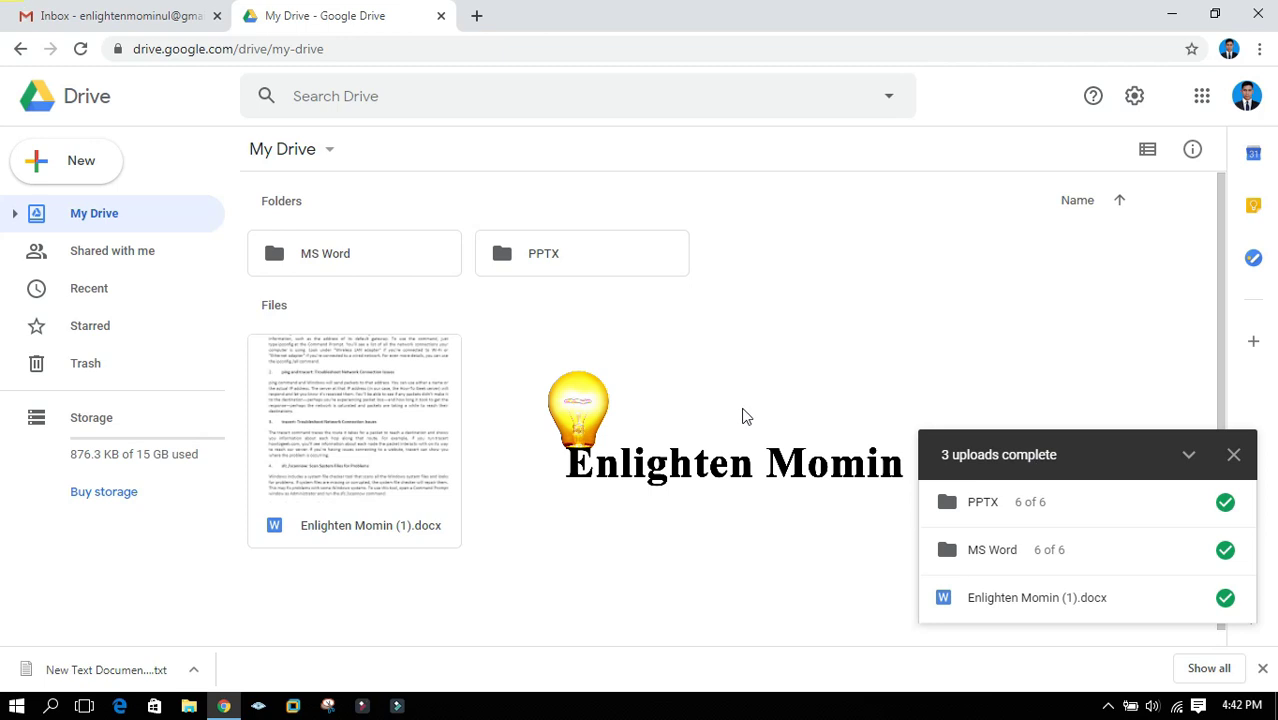
pyautogui.doubleClick(563, 264)
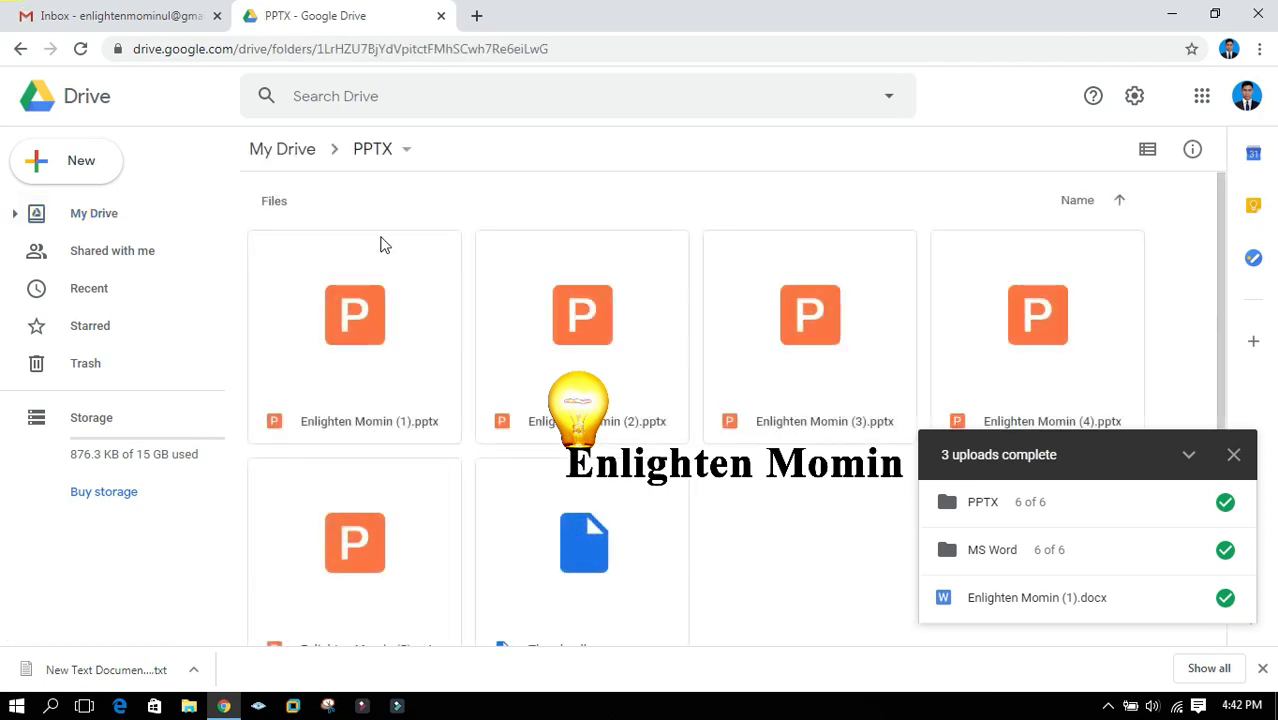
pyautogui.click(296, 148)
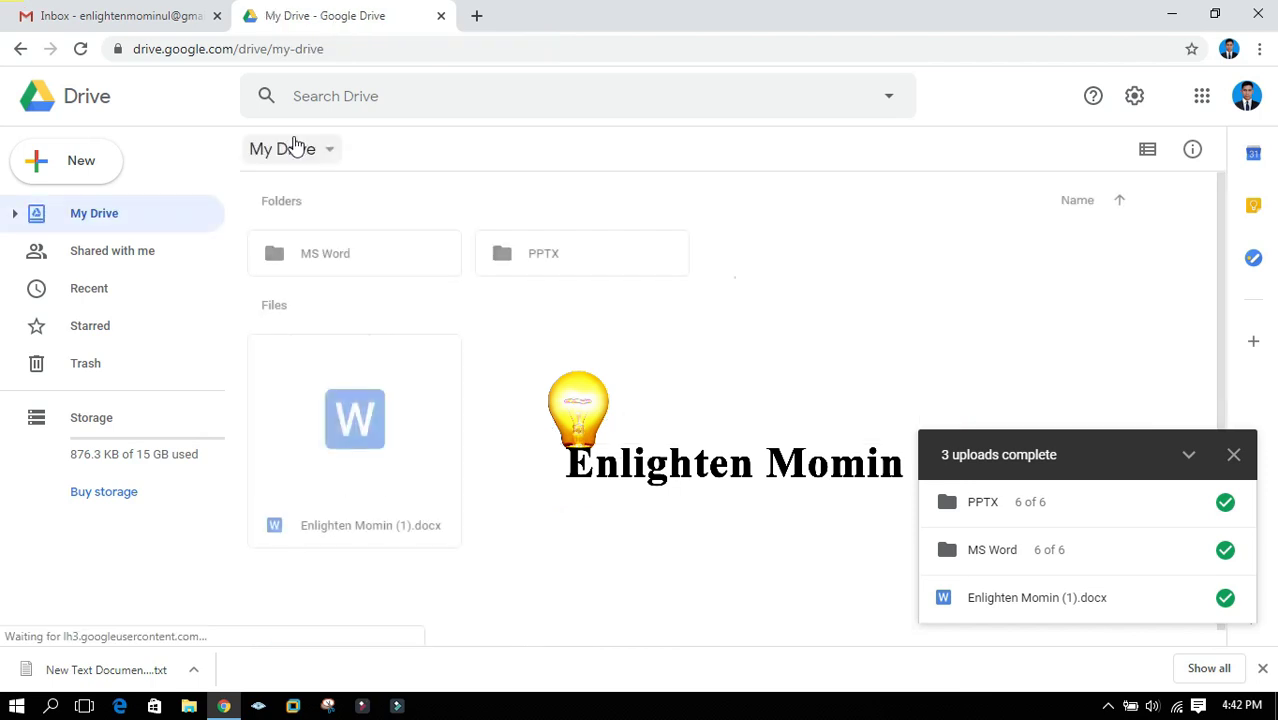
pyautogui.rightClick(736, 362)
# Try picking the MS Excel folder through Upload files, then cancel the file picker
pyautogui.click(797, 432)
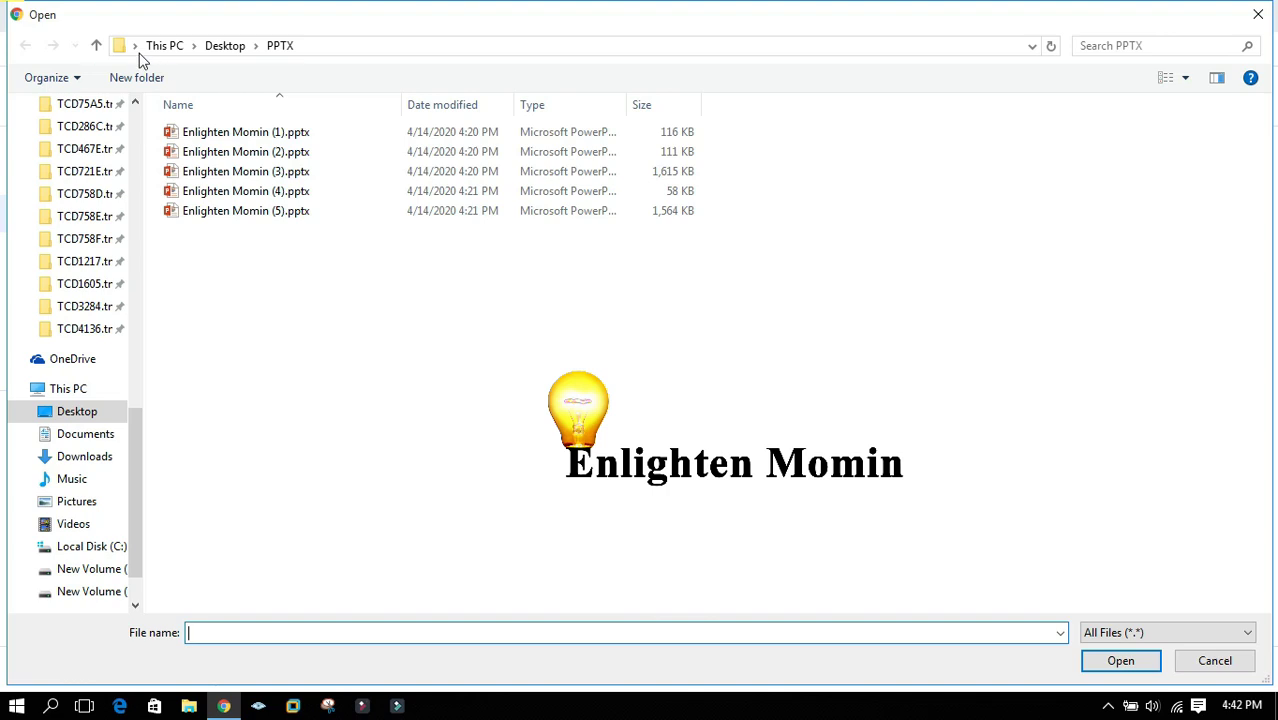
pyautogui.click(224, 48)
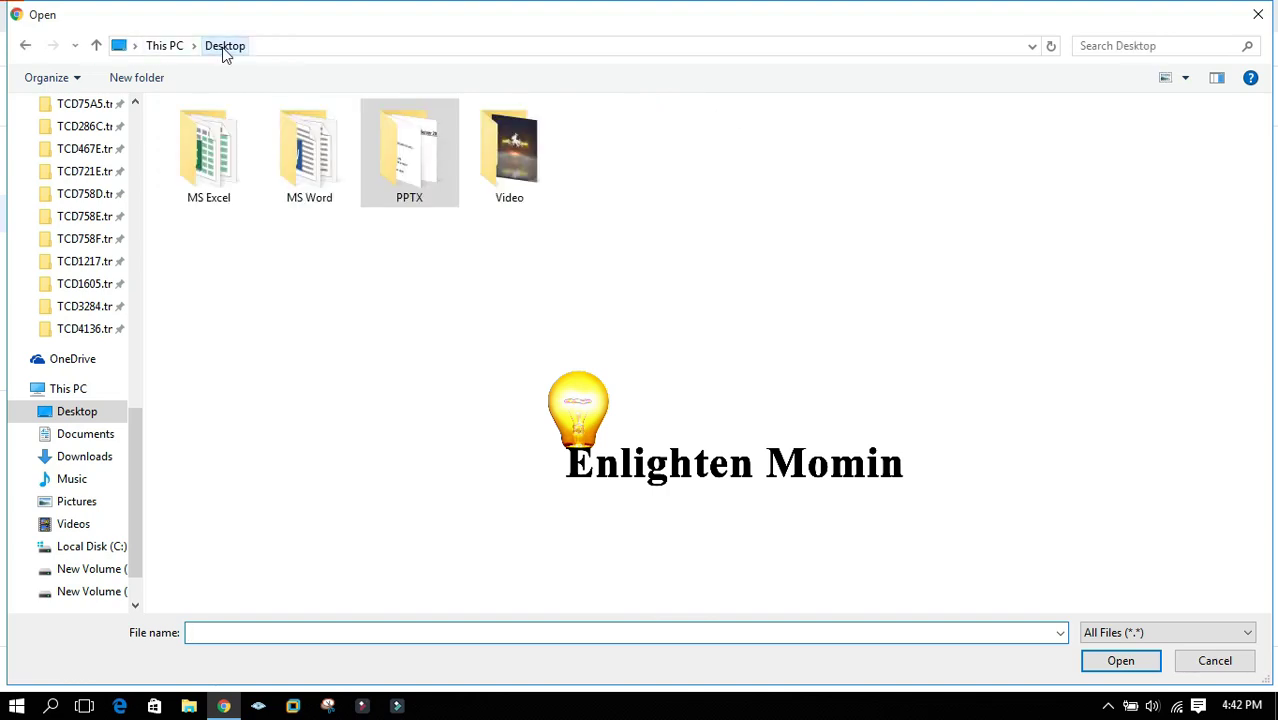
pyautogui.click(412, 250)
pyautogui.click(205, 165)
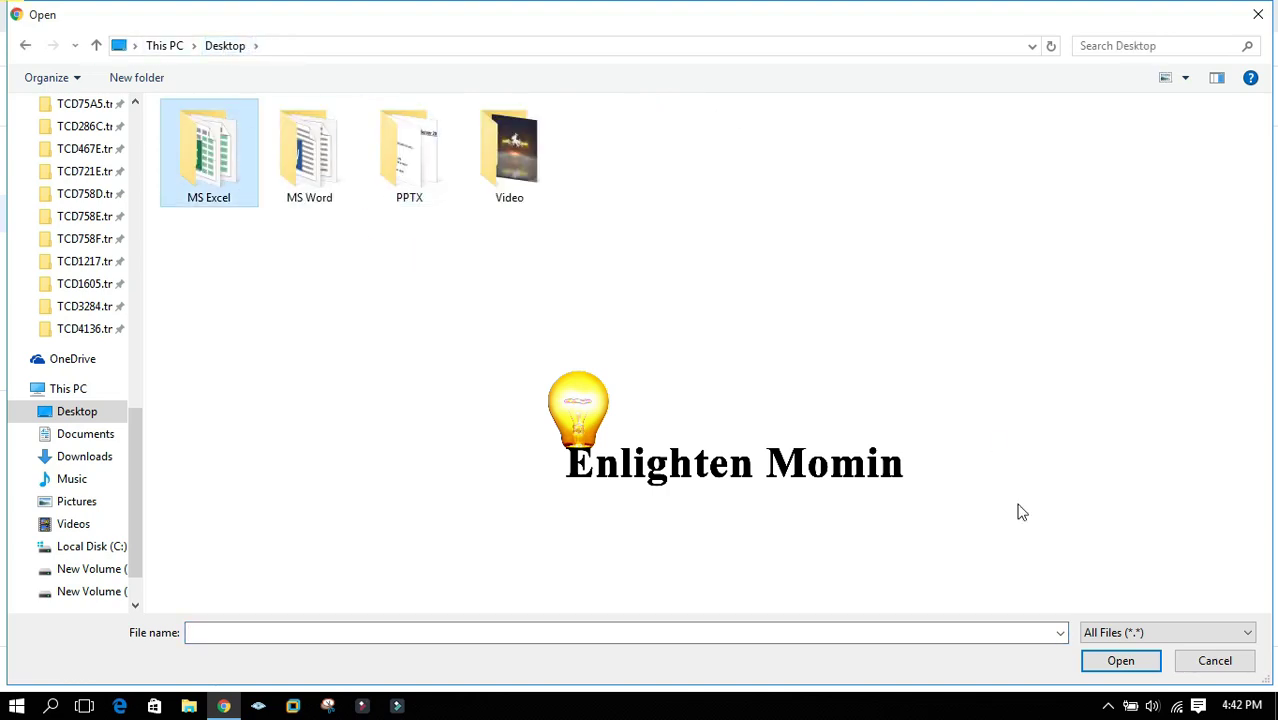
pyautogui.click(1120, 663)
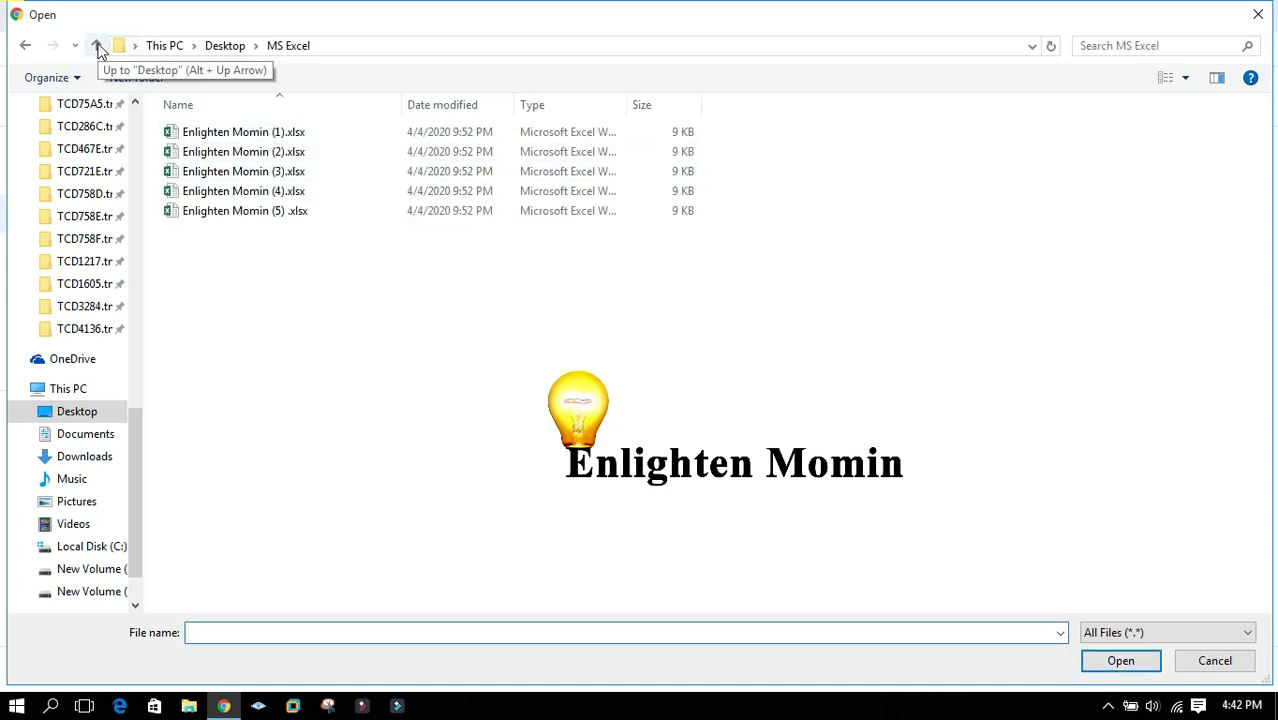
pyautogui.click(97, 46)
pyautogui.click(97, 46)
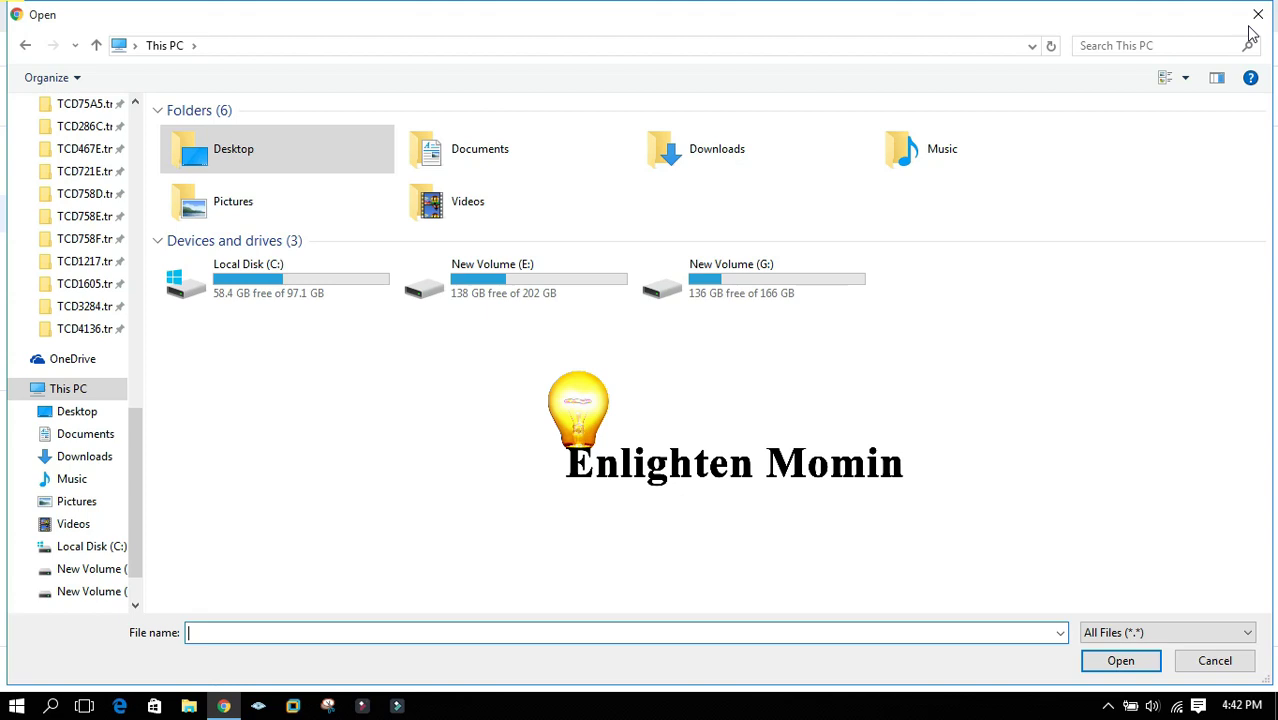
pyautogui.click(1258, 14)
# Choose Upload folder from the right-click menu, select Desktop > MS Excel, and approve its 5 files
pyautogui.rightClick(857, 242)
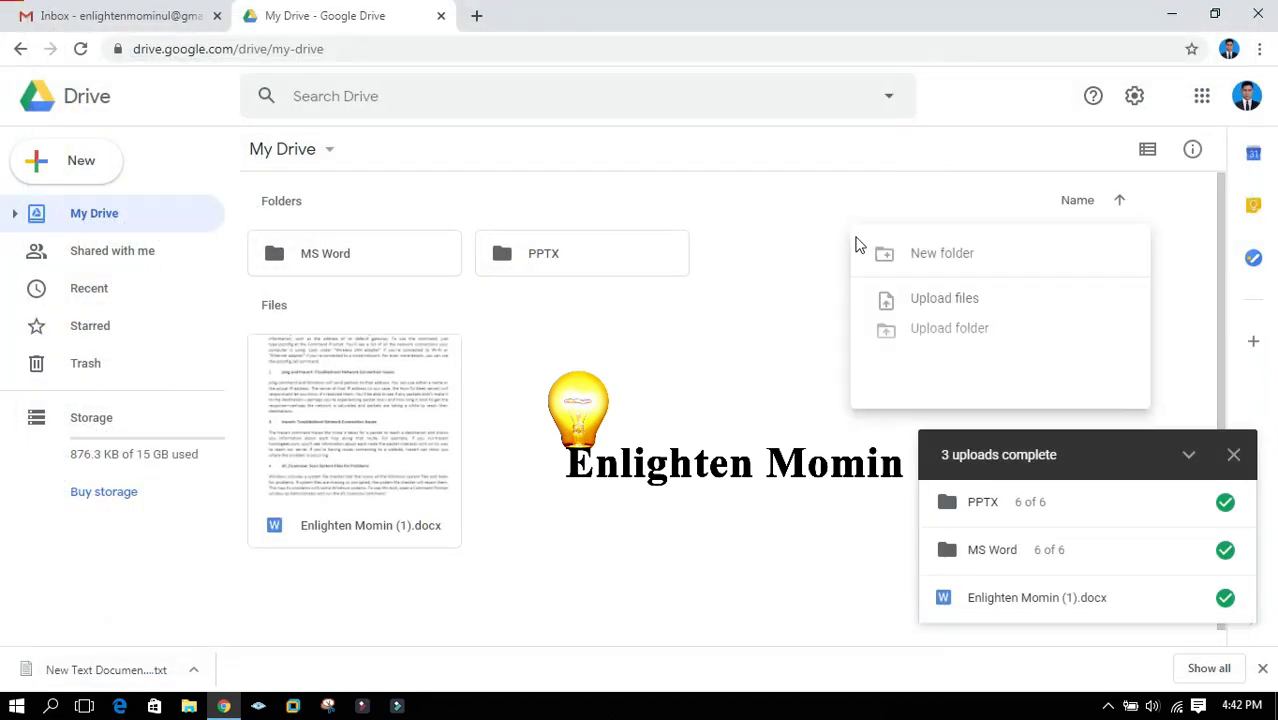
pyautogui.click(950, 328)
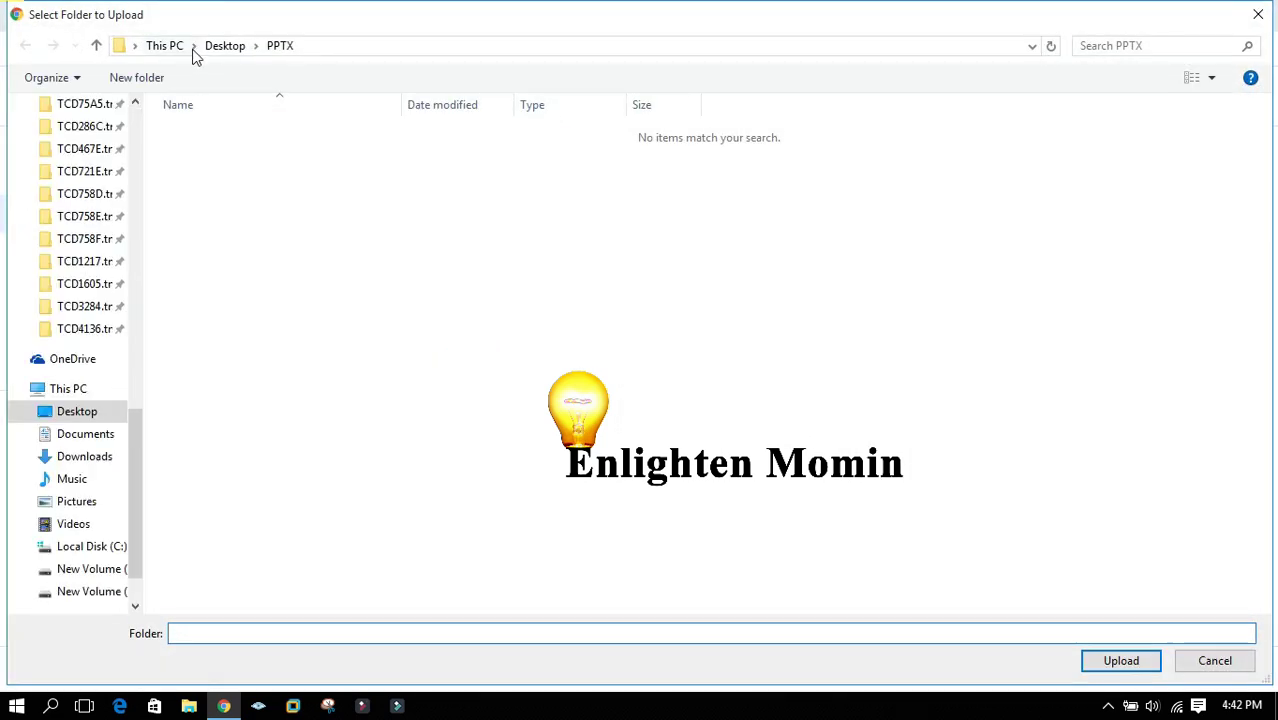
pyautogui.click(222, 46)
pyautogui.click(208, 150)
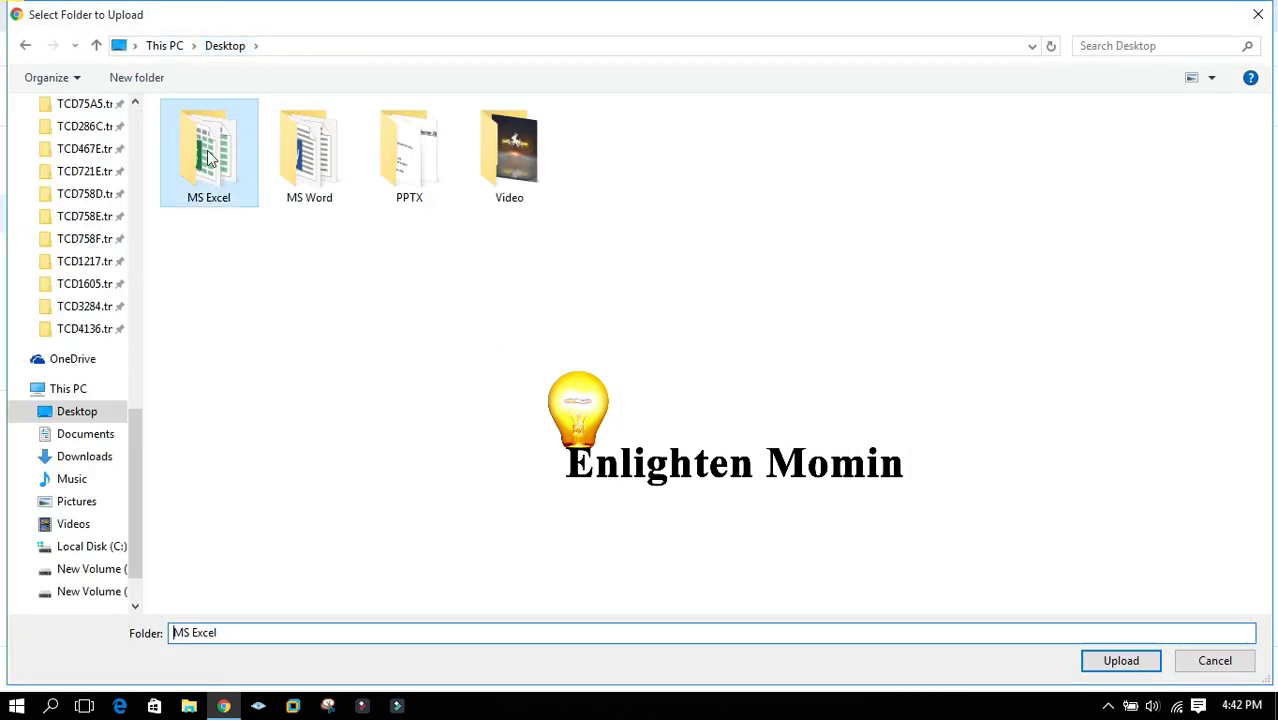
pyautogui.click(1106, 667)
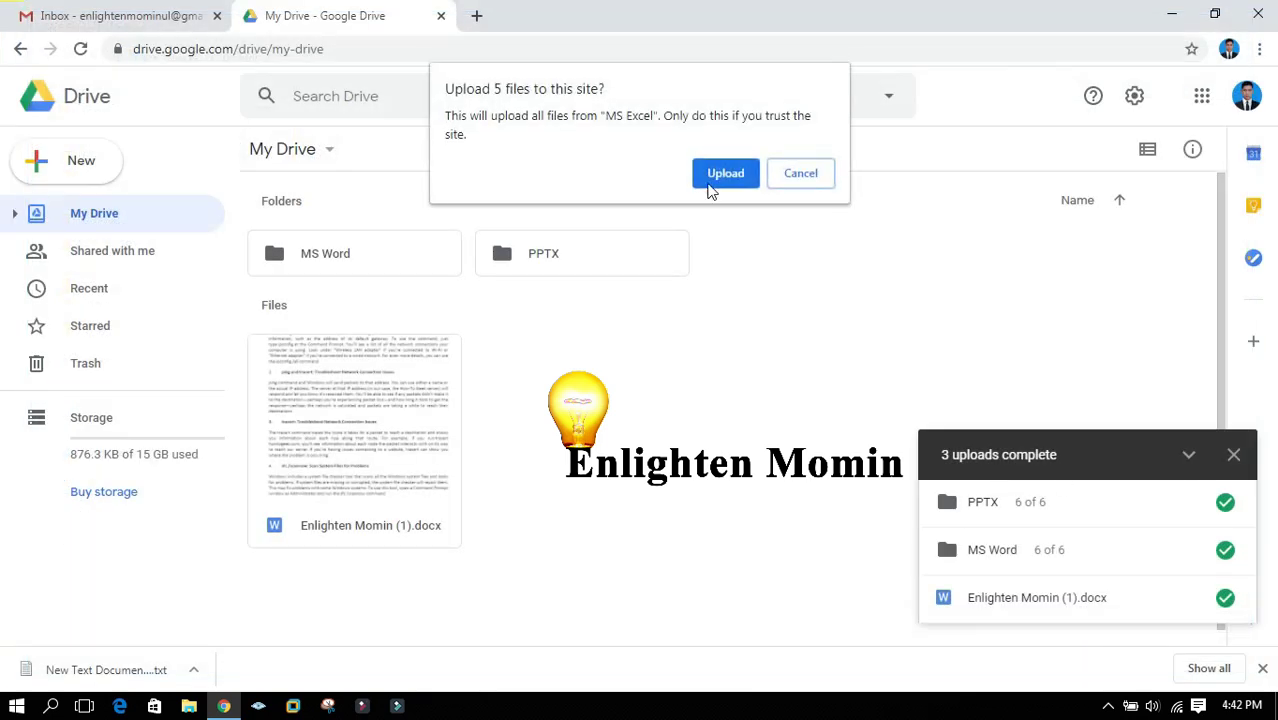
pyautogui.click(710, 180)
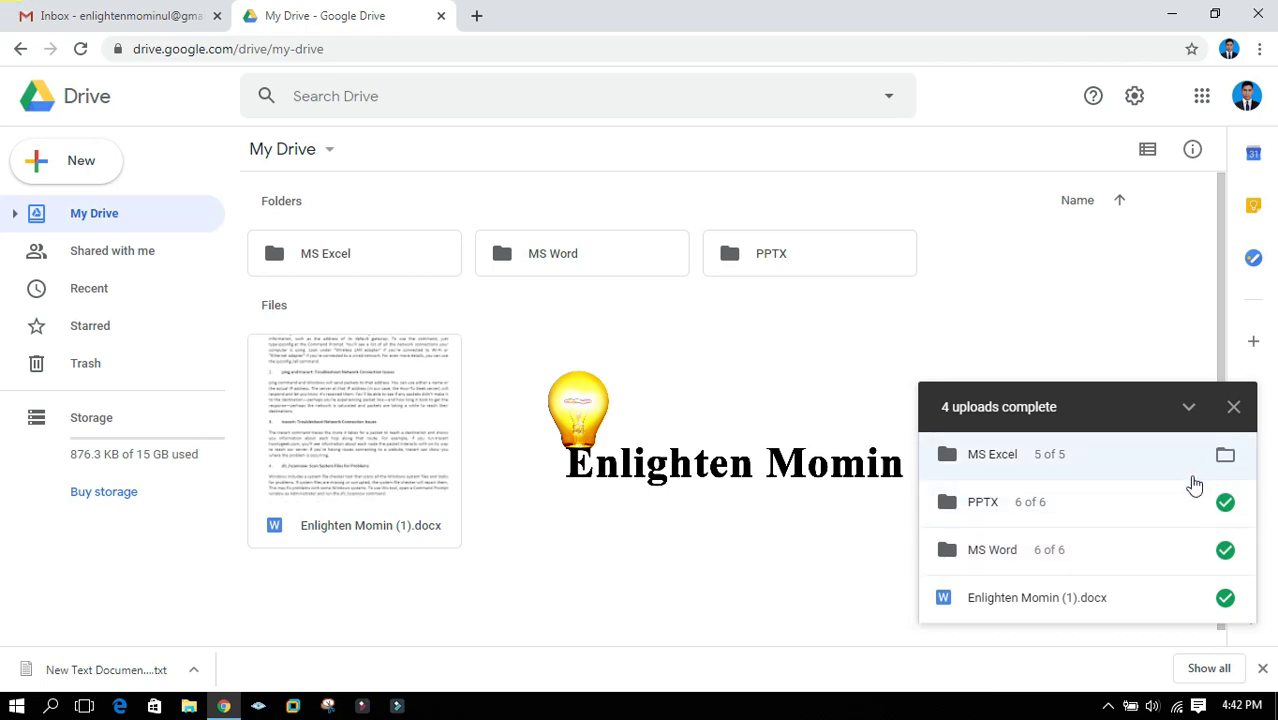
# Upload the Desktop Video folder through the right-click Upload folder option, confirming its 2 files
pyautogui.rightClick(745, 359)
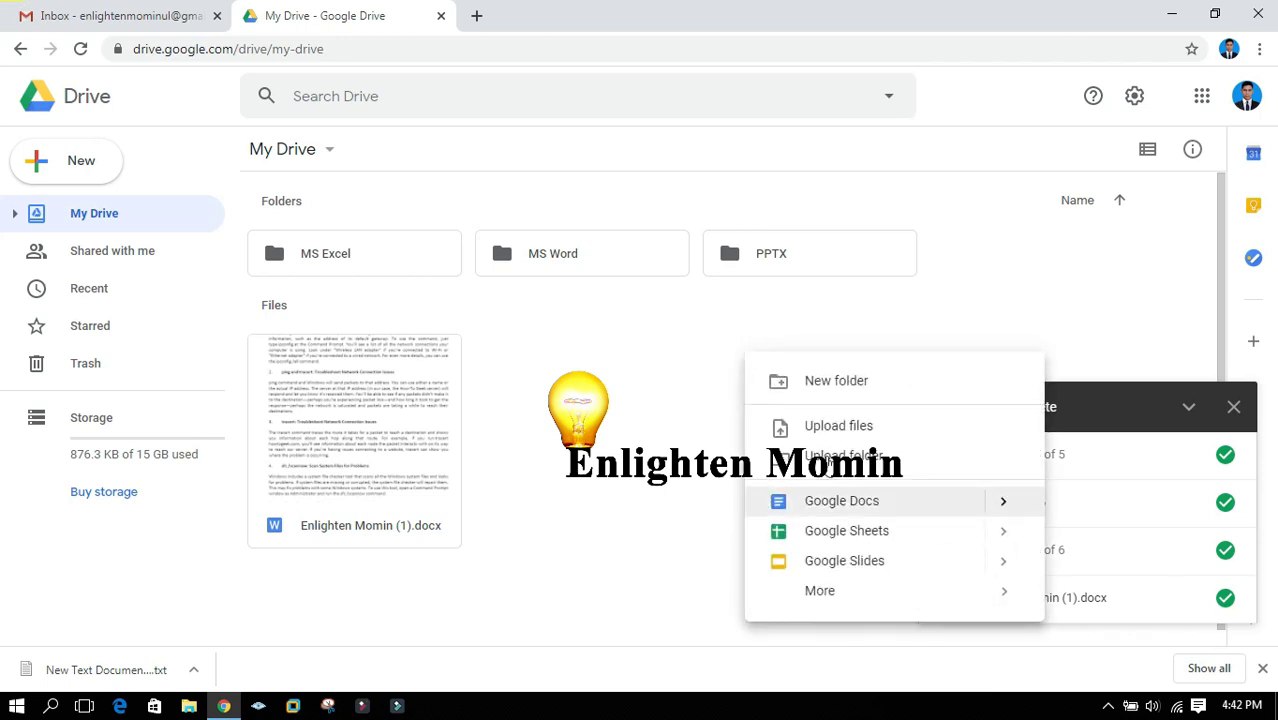
pyautogui.click(845, 456)
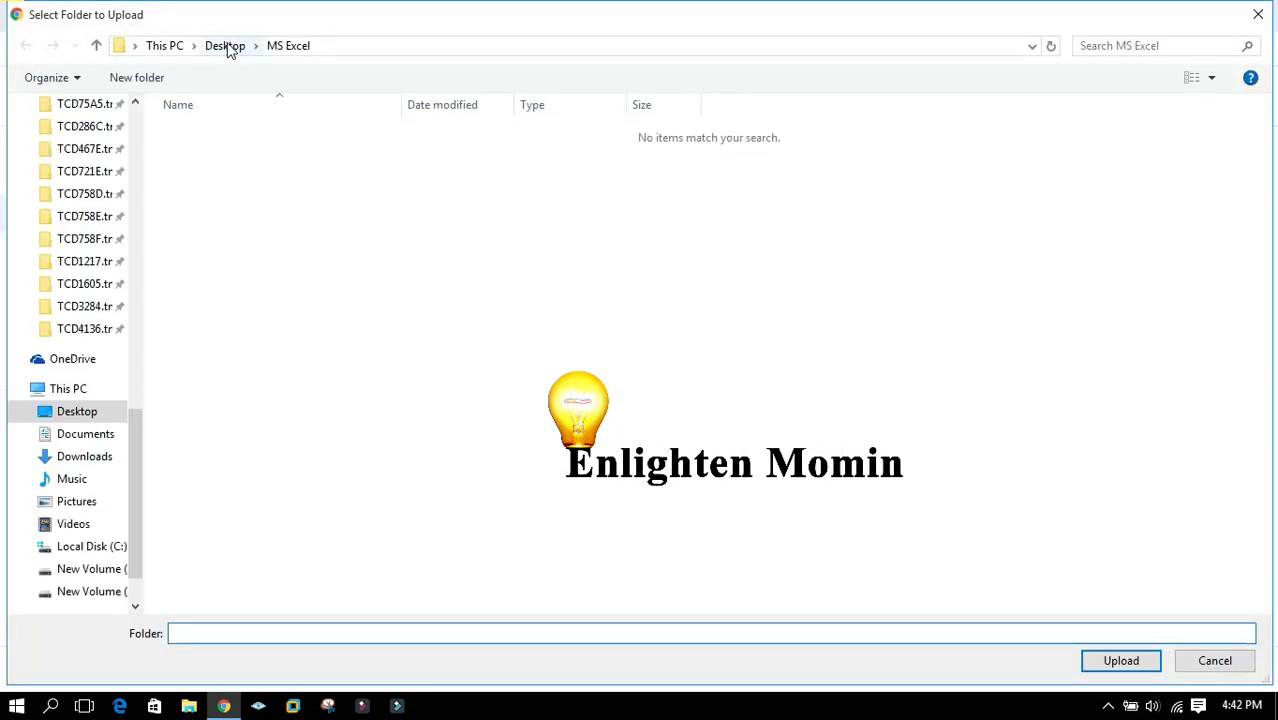
pyautogui.click(228, 50)
pyautogui.click(508, 158)
pyautogui.click(1121, 660)
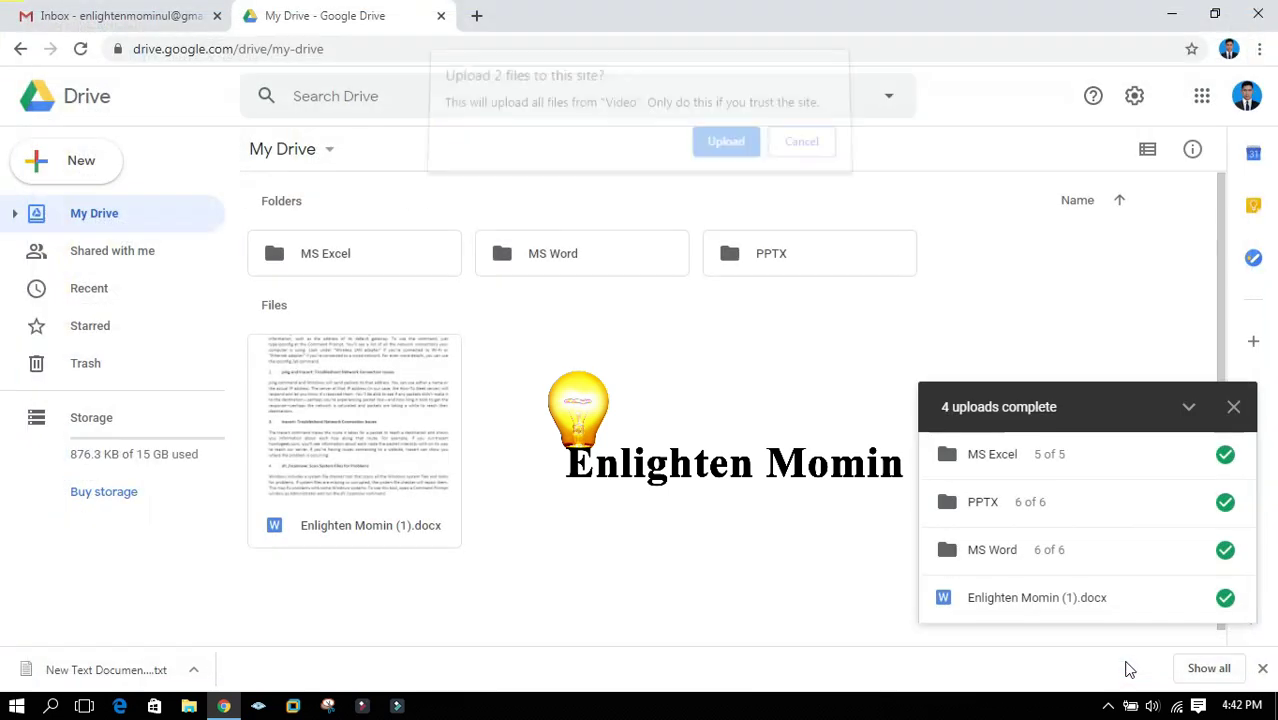
pyautogui.click(725, 152)
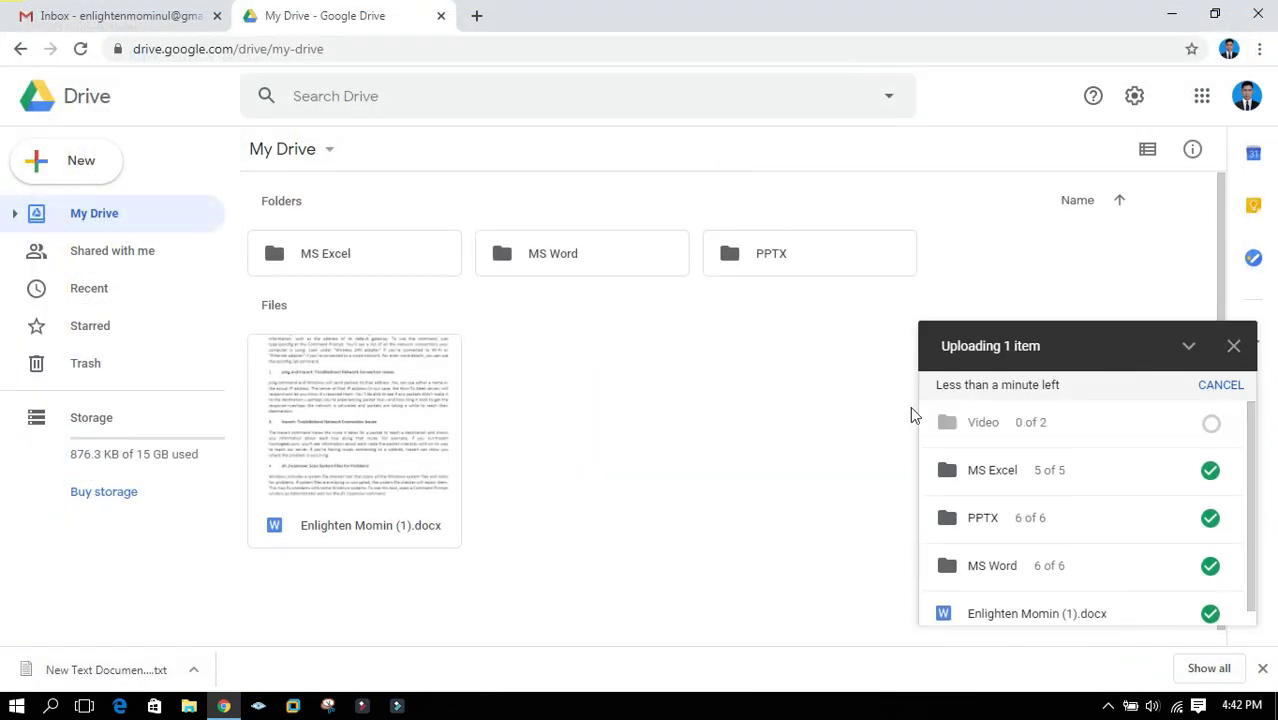
pyautogui.moveTo(982, 437)
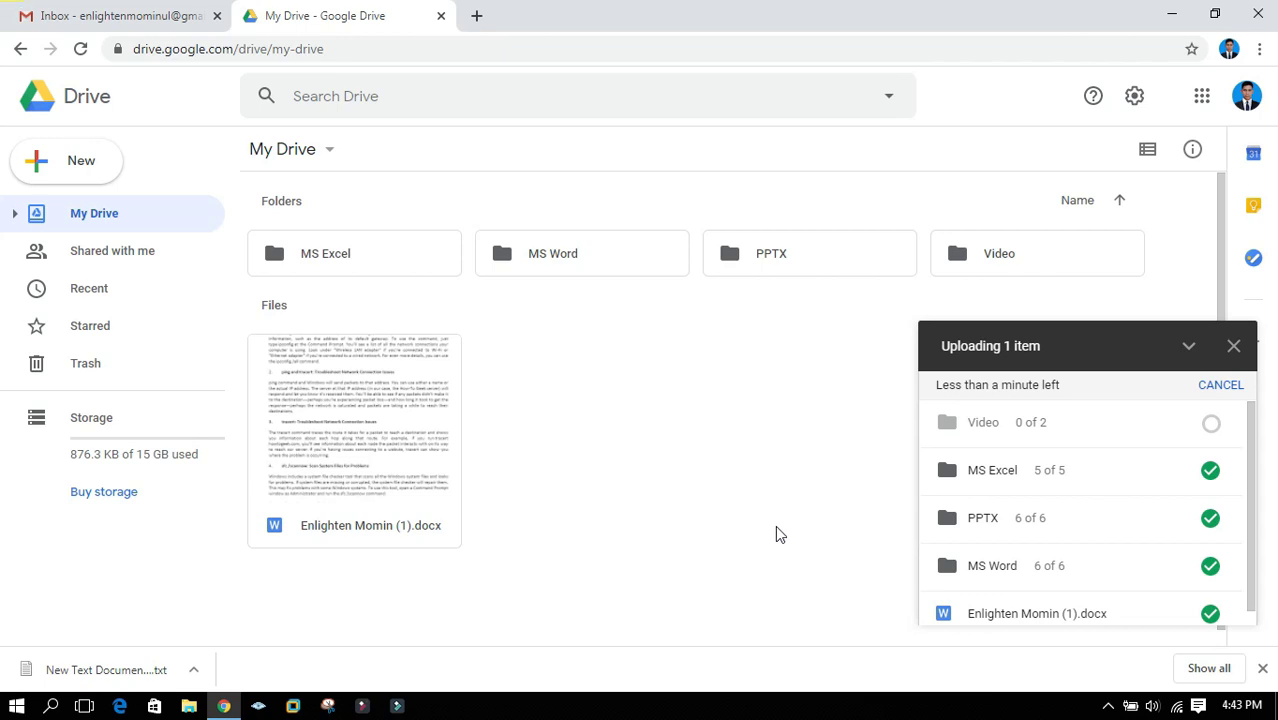
pyautogui.moveTo(1024, 417)
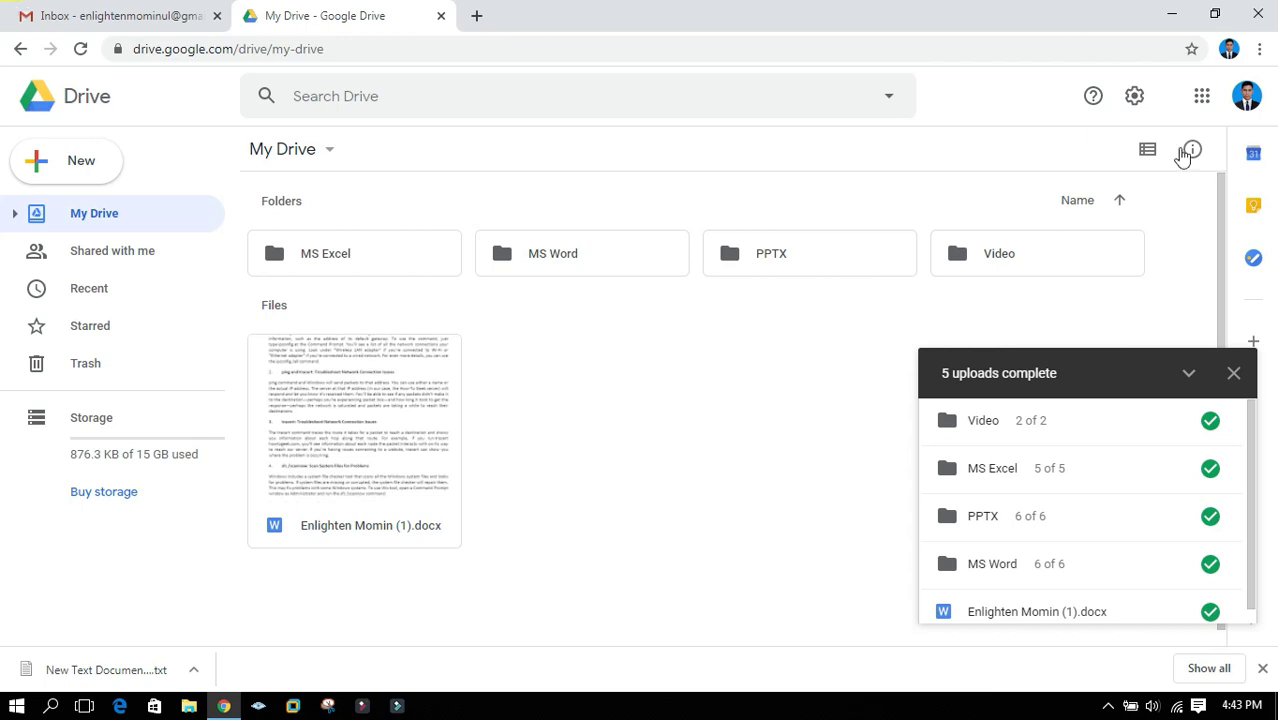
# Browse the Google apps grid, then dismiss the completed-uploads summary panel
pyautogui.click(1202, 97)
pyautogui.click(1000, 378)
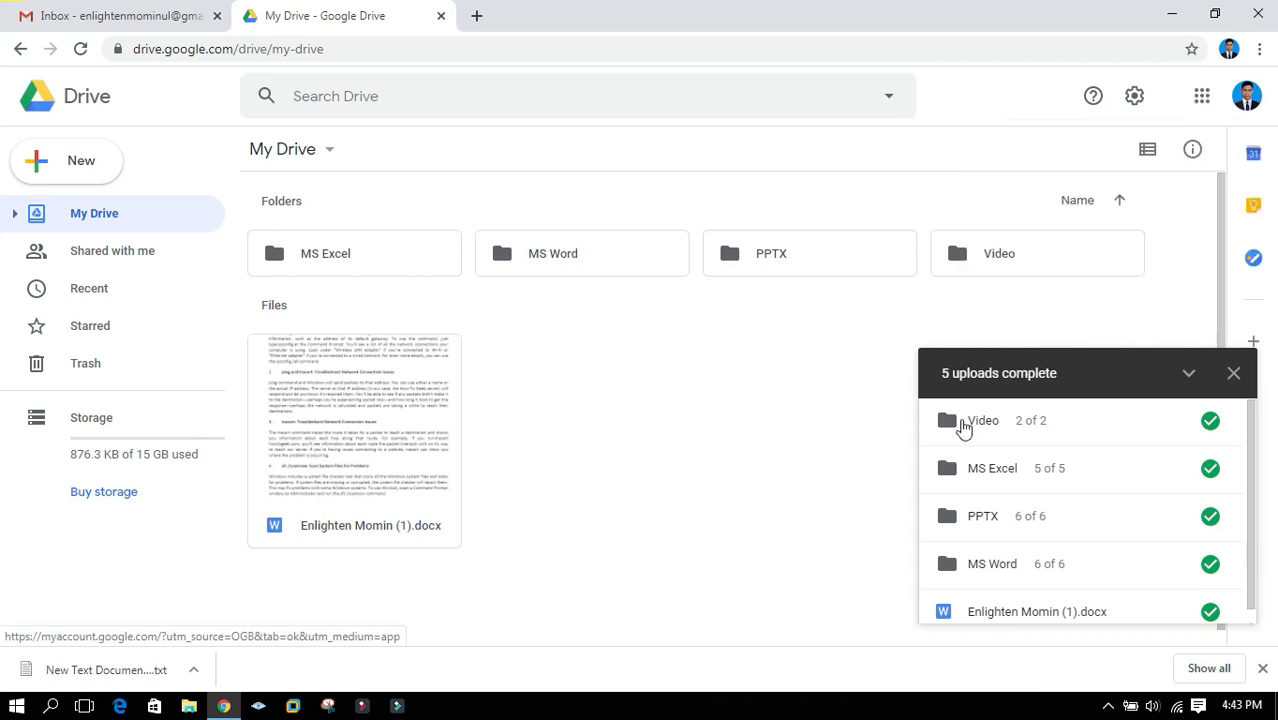
pyautogui.click(1195, 110)
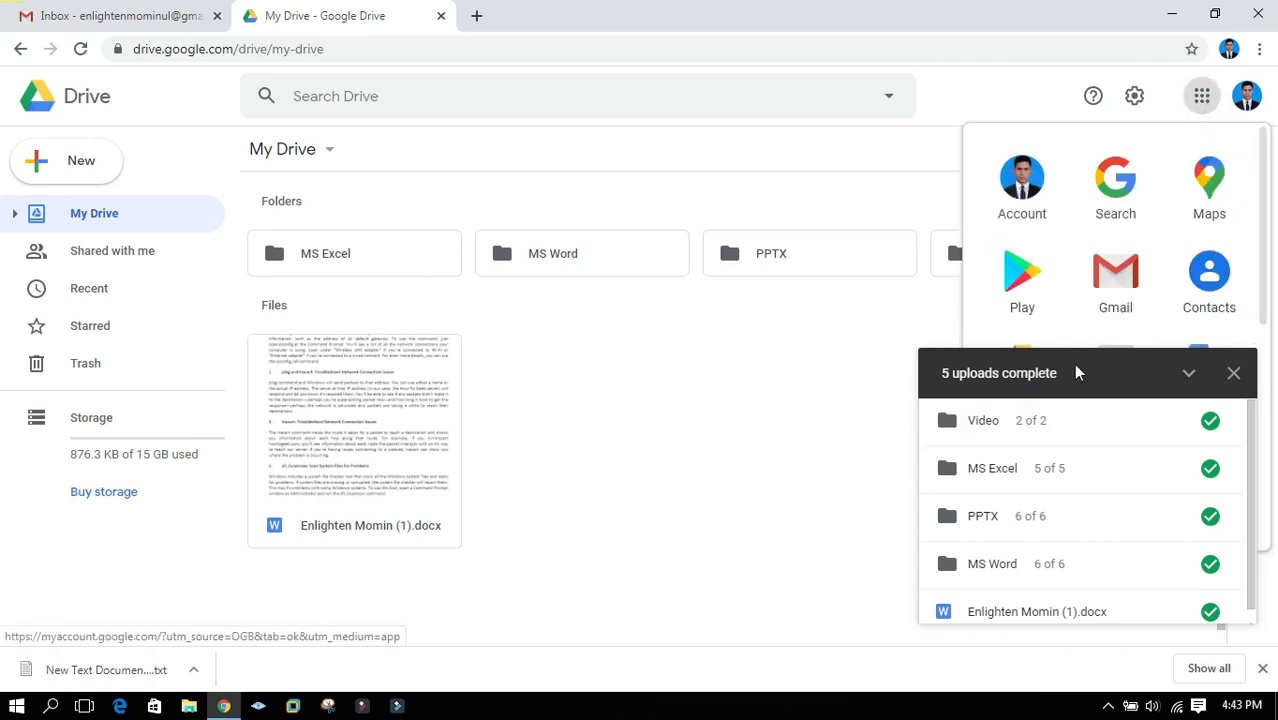
pyautogui.click(1233, 373)
# Check the Google apps grid again, then close it and the new-item menu so My Drive shows the four folders and the docx
pyautogui.click(1202, 97)
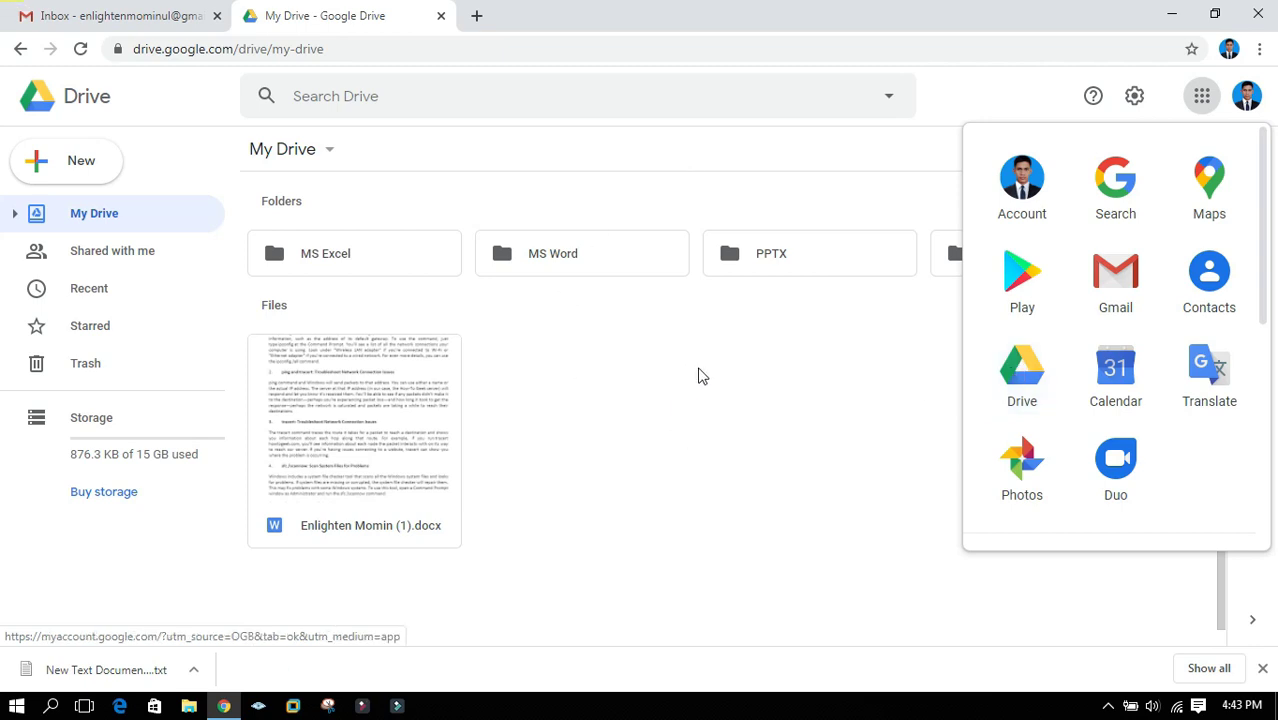
pyautogui.rightClick(684, 345)
pyautogui.click(612, 345)
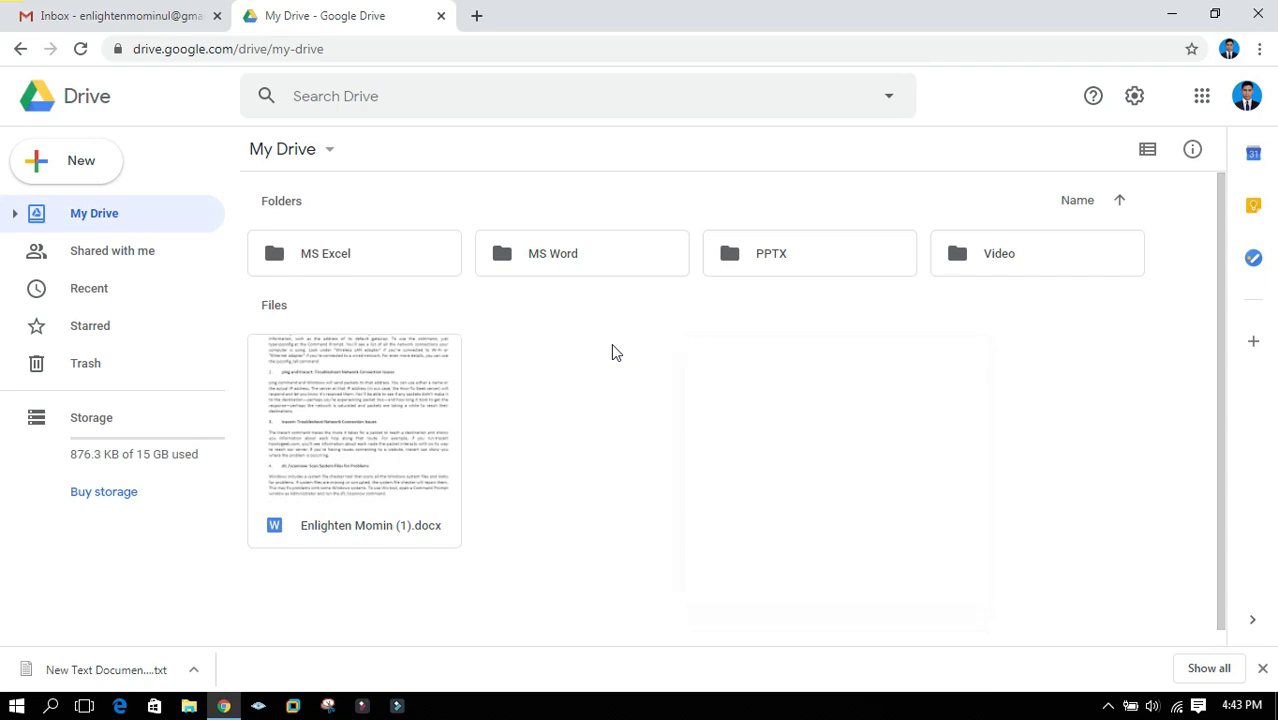